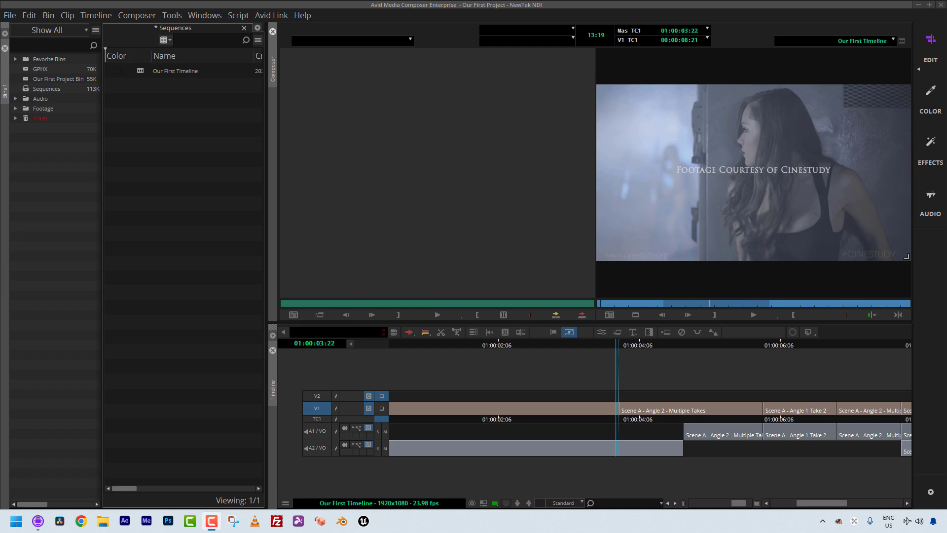
# Step: Add a Dissolve centered on the V1 cut leading into the Scene A - Angle 2 clip using Quick Transition
pyautogui.click(568, 332)
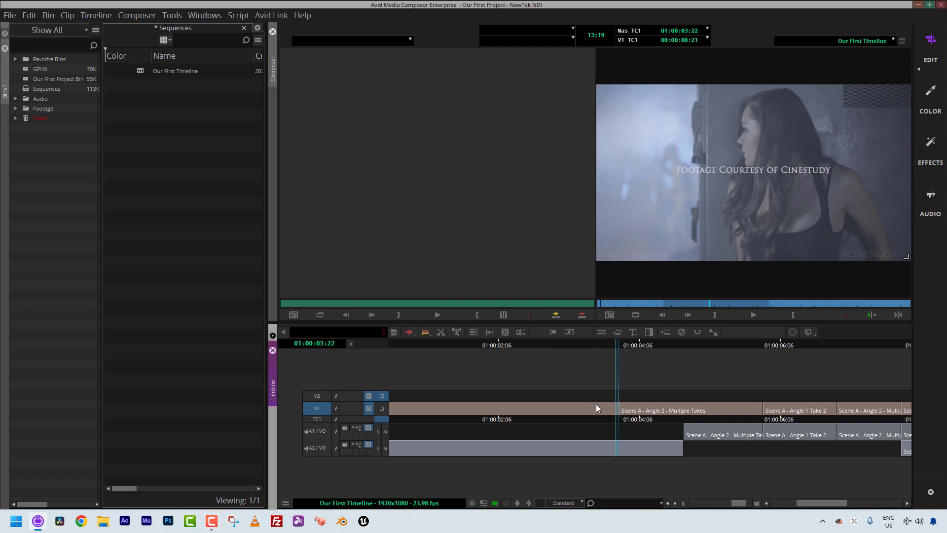
pyautogui.moveTo(597, 409)
pyautogui.mouseDown()
pyautogui.moveTo(582, 409)
pyautogui.moveTo(606, 414)
pyautogui.mouseUp()
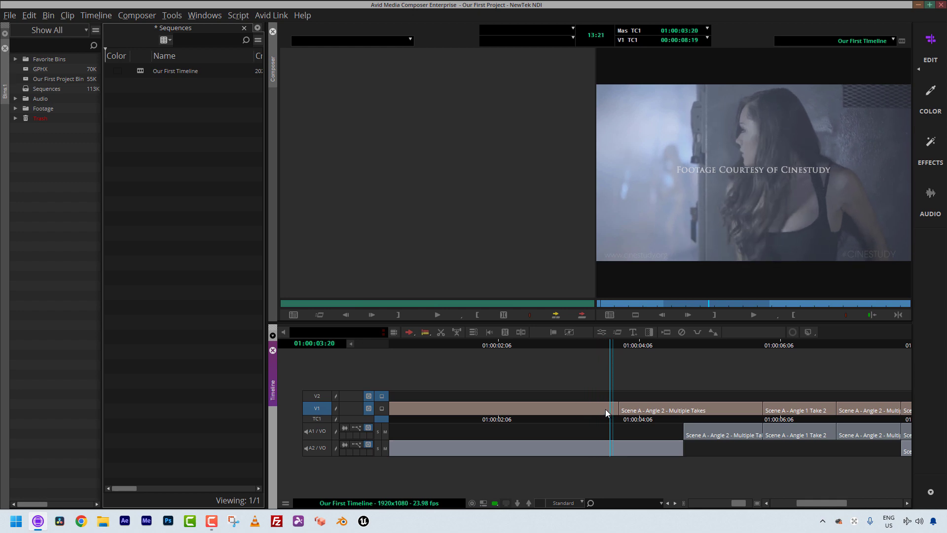
pyautogui.press('\\')
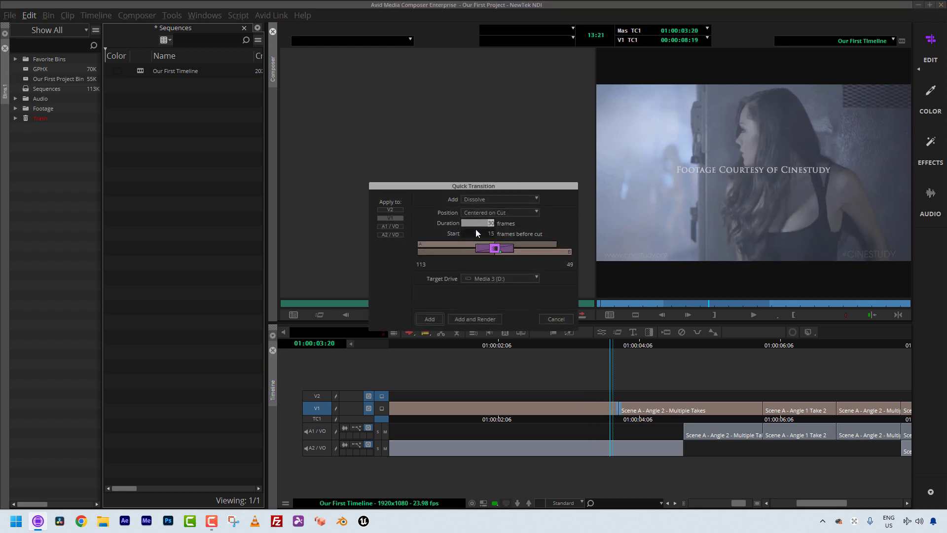
pyautogui.click(429, 318)
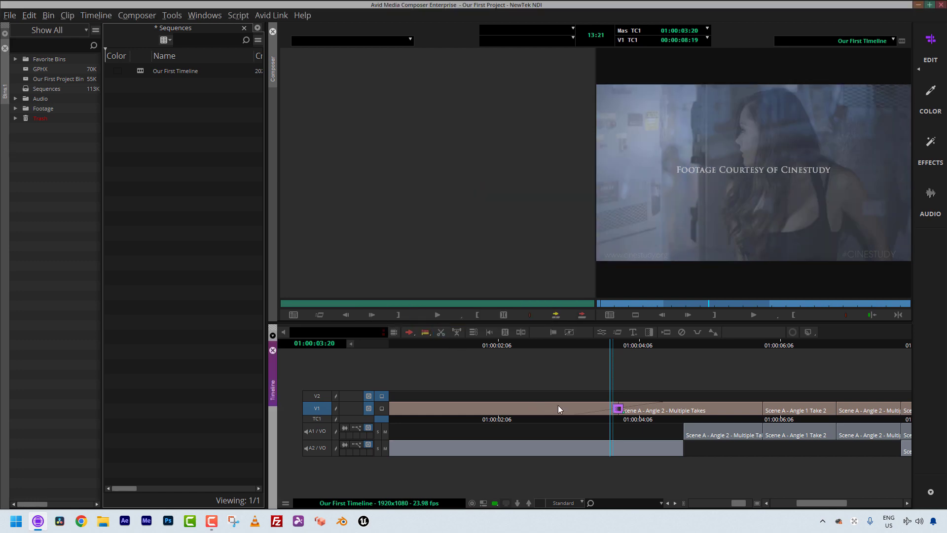
# Step: Scrub through the dissolve, toggle its transition handles on and off, and remove the dissolve from the cut
pyautogui.moveTo(557, 408); pyautogui.dragTo(694, 454)
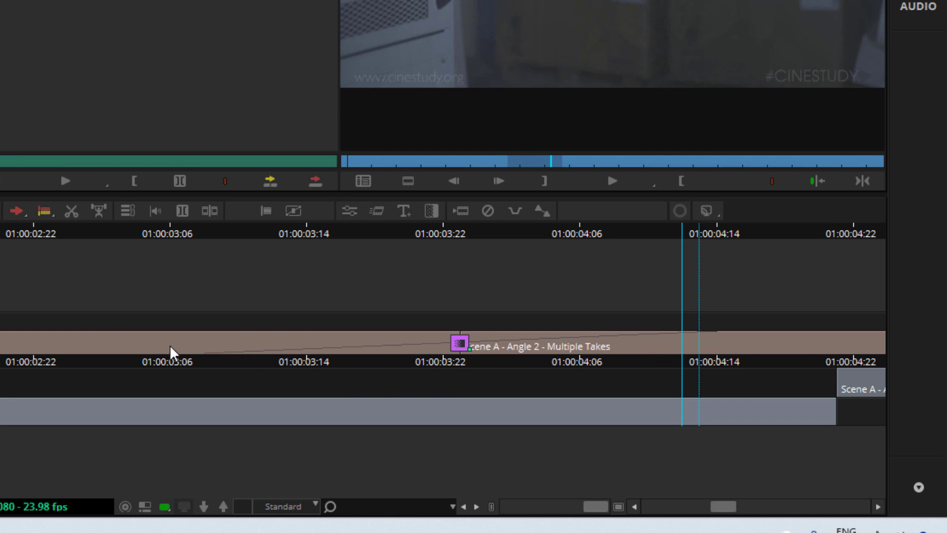
pyautogui.click(445, 356)
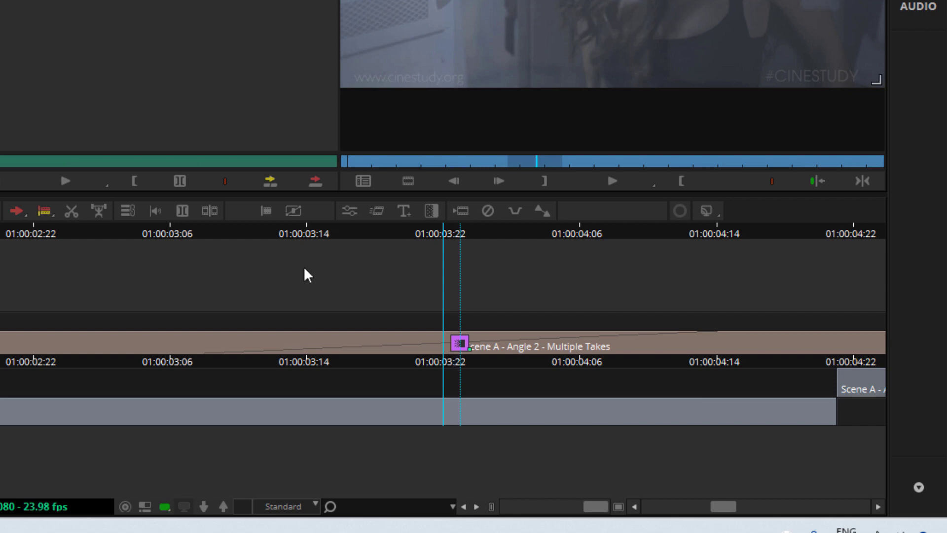
pyautogui.click(297, 207)
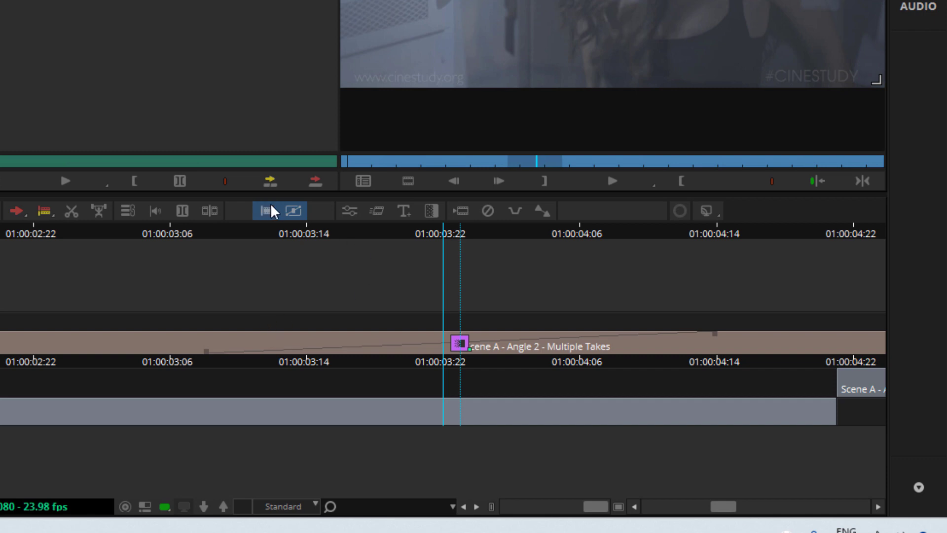
pyautogui.click(299, 217)
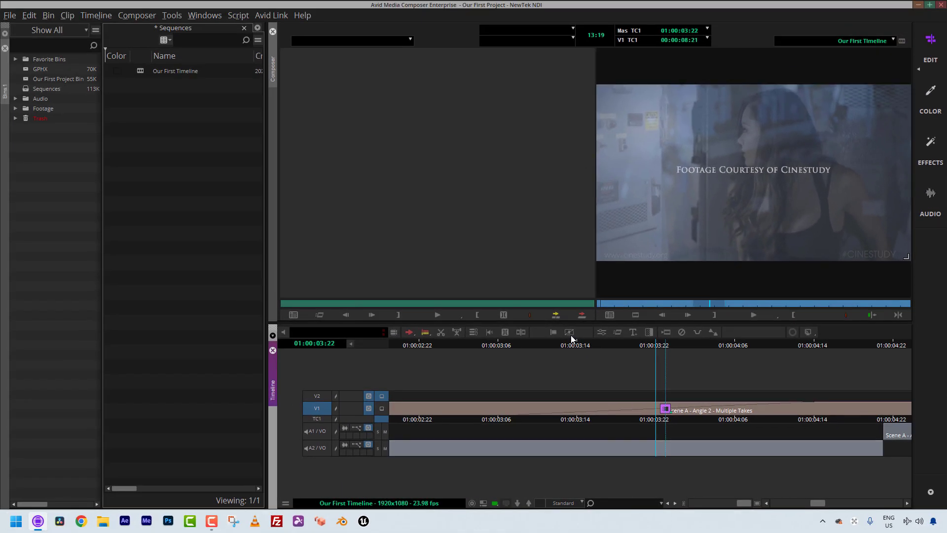
pyautogui.click(570, 334)
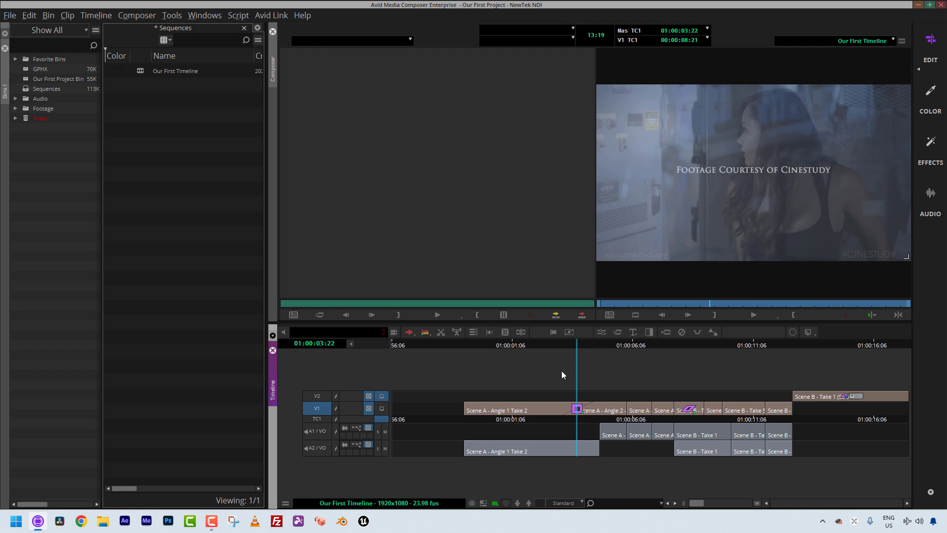
pyautogui.hotkey('ctrl', 'z')
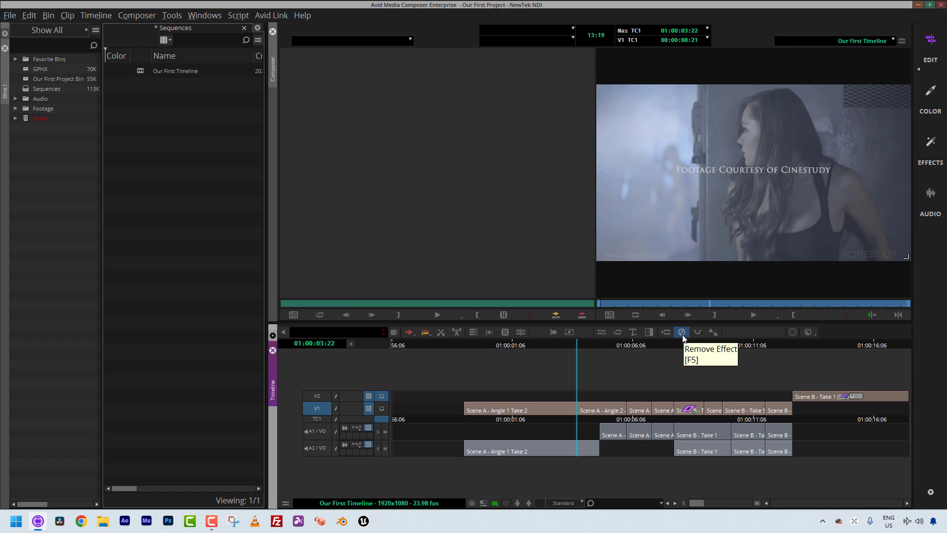
# Step: Apply the 3D Warp blend effect to the Scene A - Angle 2 clip on V1 and close the Effect Palette
pyautogui.click(603, 411)
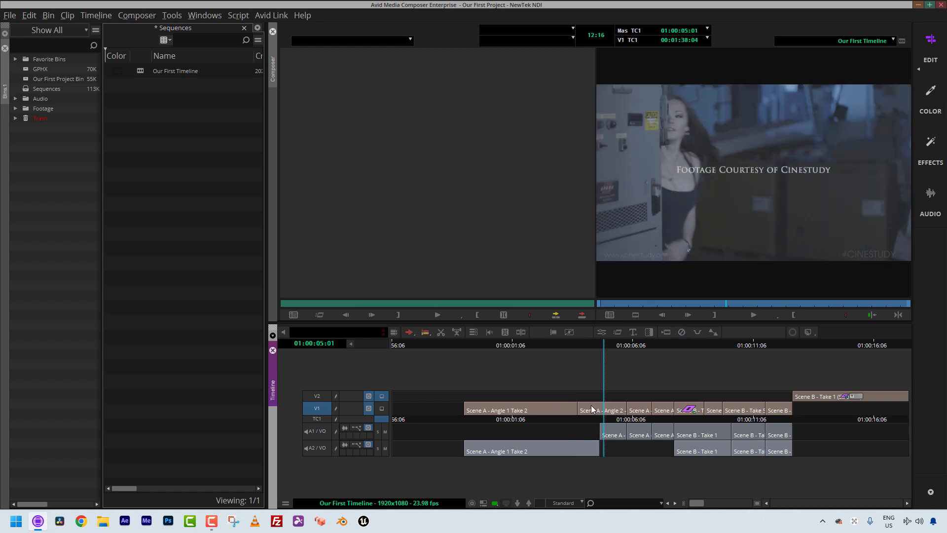
pyautogui.hotkey('ctrl', '8')
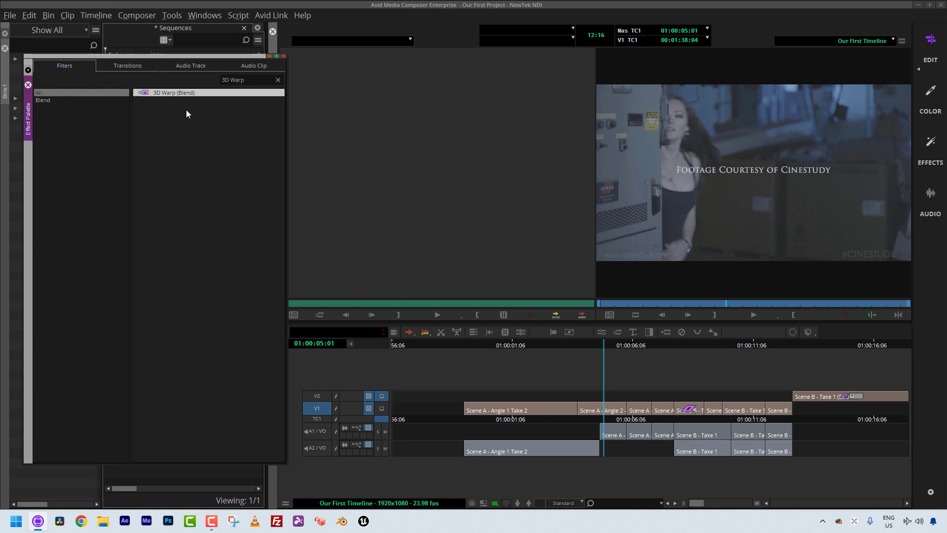
pyautogui.moveTo(144, 91); pyautogui.dragTo(602, 411)
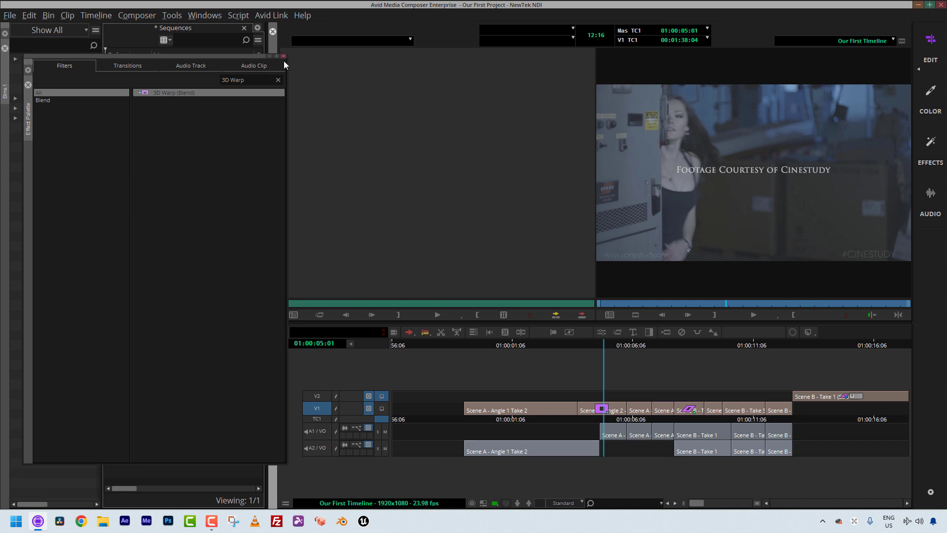
pyautogui.click(283, 56)
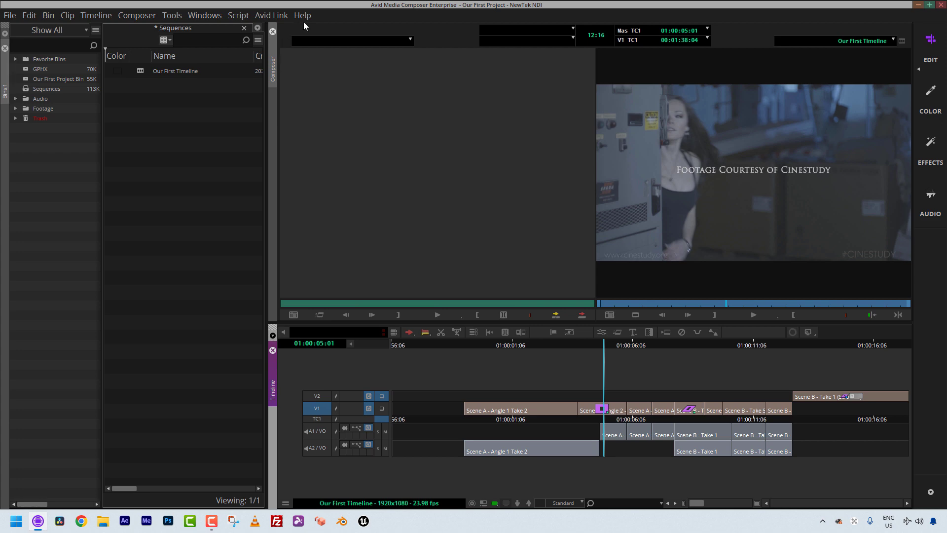
# Step: Open the clip's 3D Warp effect in the Effect Editor with the Scaling and Position groups expanded
pyautogui.click(602, 332)
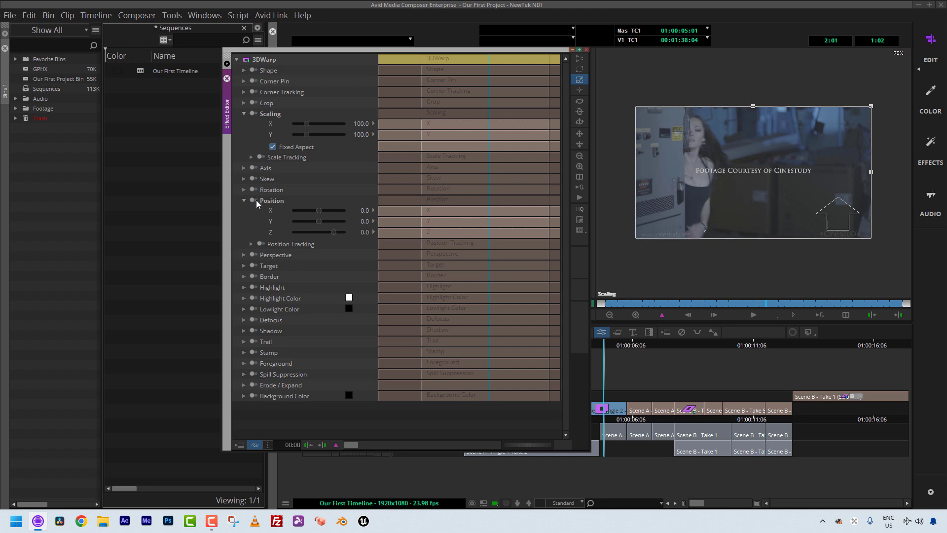
pyautogui.click(243, 113)
pyautogui.click(244, 157)
pyautogui.click(244, 157)
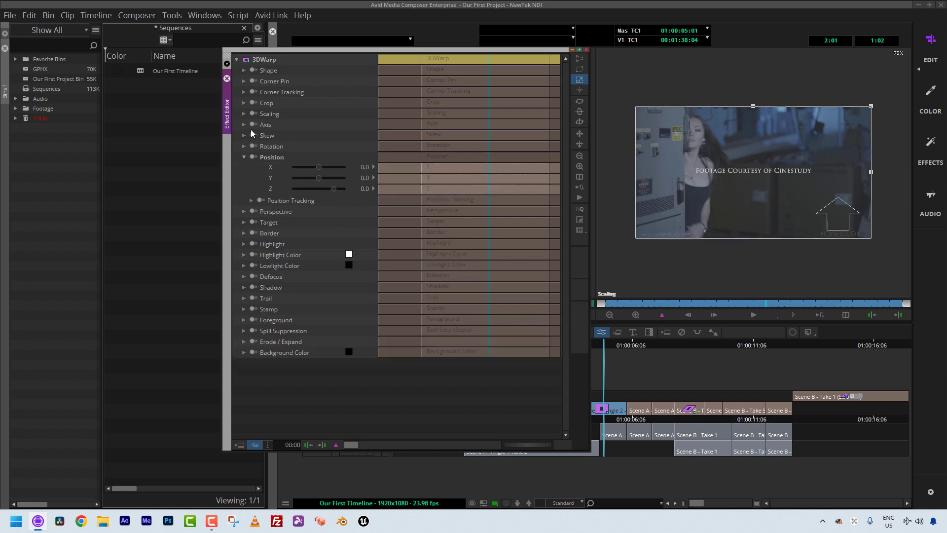
pyautogui.click(244, 114)
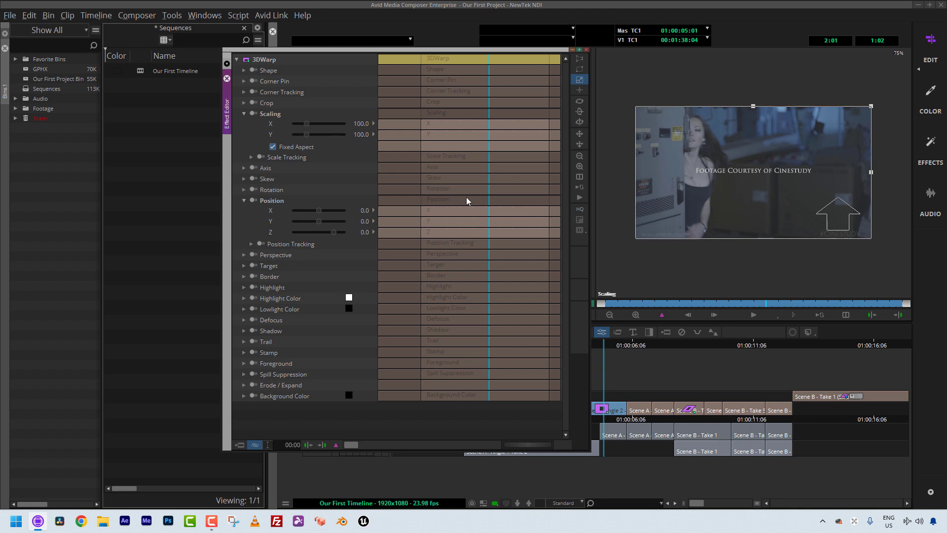
# Step: Add a keyframe to the open Scaling and Position groups at 01:00:05:01, and delete it
pyautogui.click(662, 316)
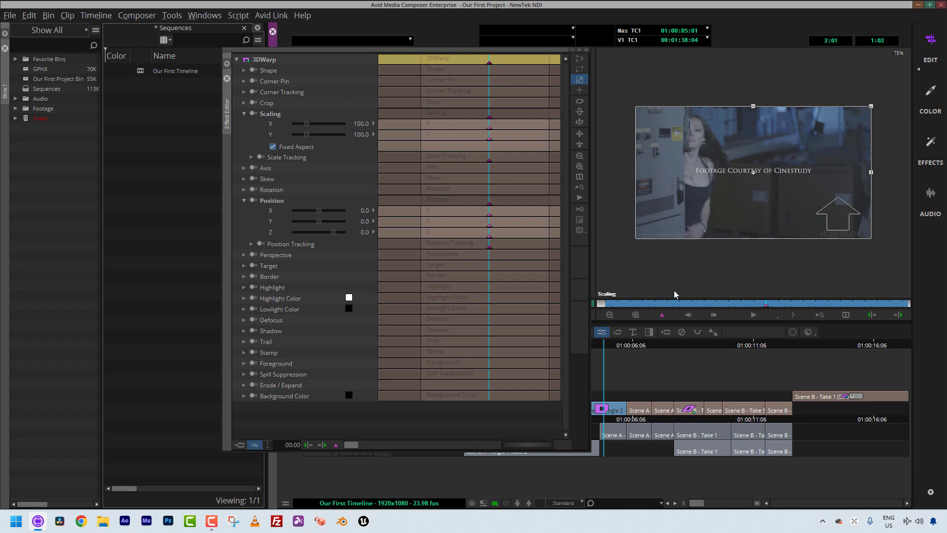
pyautogui.click(243, 111)
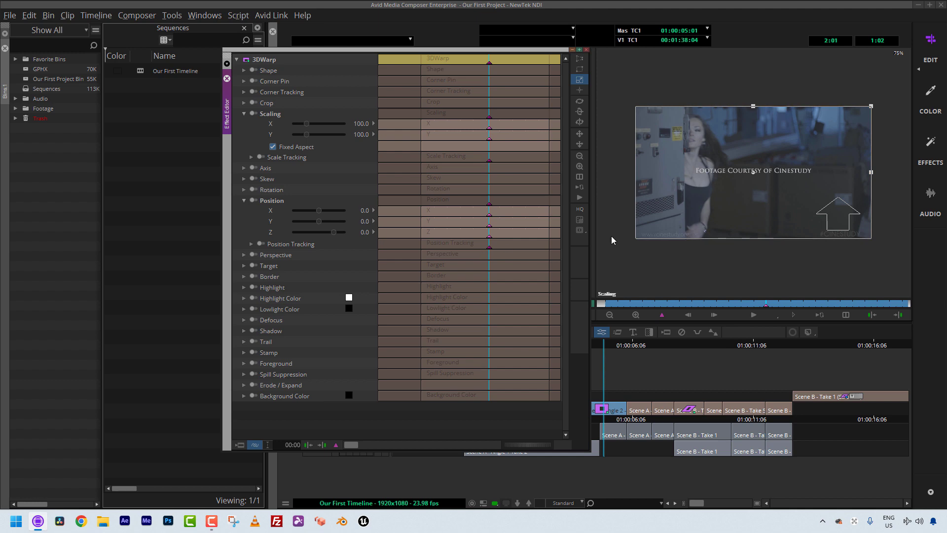
pyautogui.press('Delete')
# Step: Try adding 3D Warp keyframes at 01:00:05:01 using Add To Enabled Groups and Add To All Parameters
pyautogui.rightClick(336, 445)
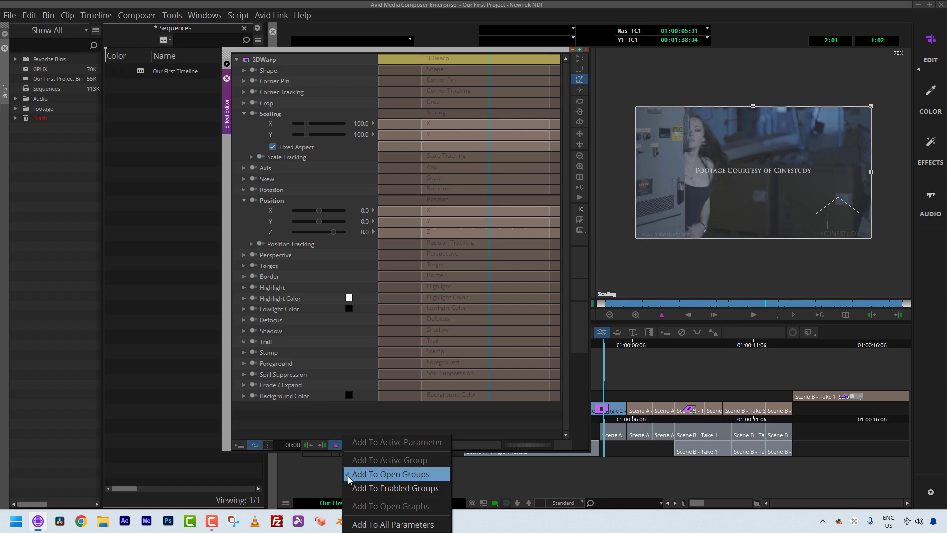
pyautogui.click(357, 488)
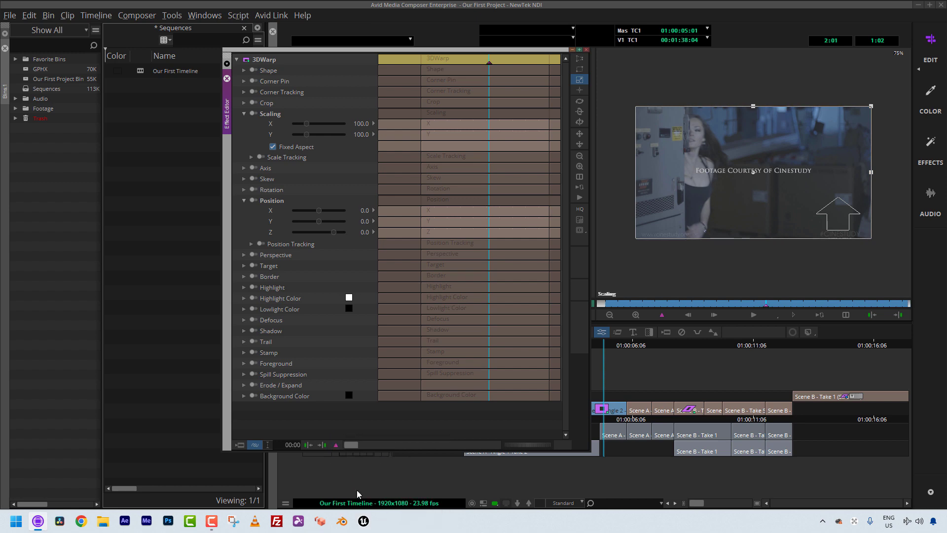
pyautogui.click(338, 445)
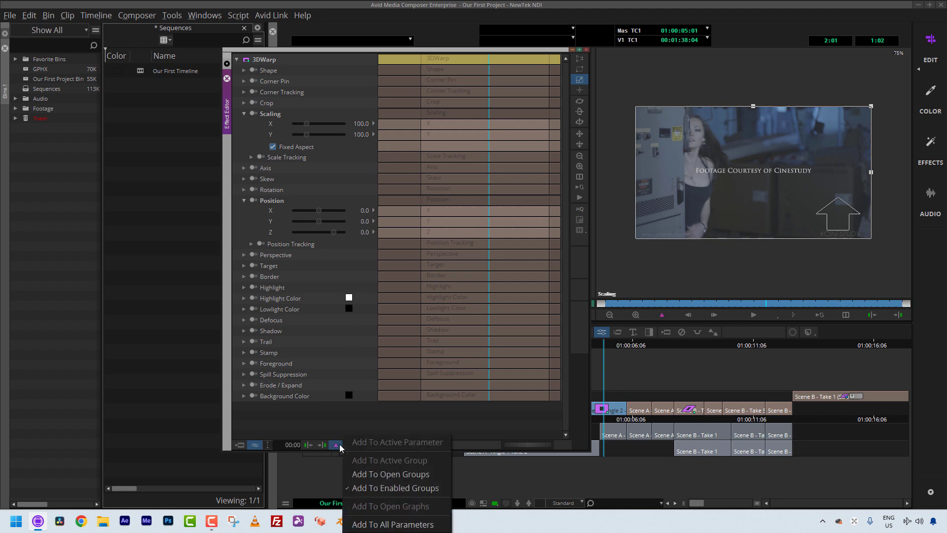
pyautogui.click(371, 524)
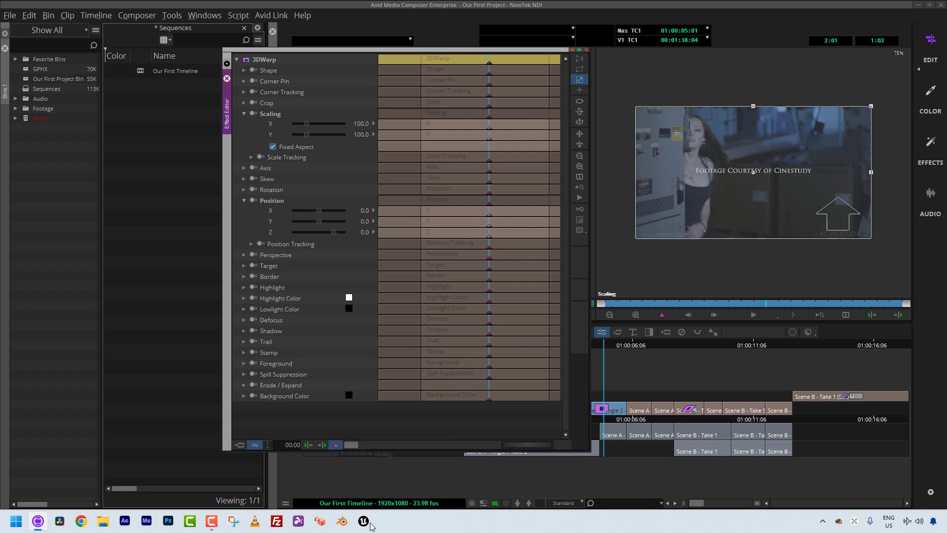
# Step: Add keyframes to all parameters at further points in the effect, including 01:00:05:10, and undo the added keyframes
pyautogui.click(458, 233)
pyautogui.moveTo(458, 233); pyautogui.dragTo(513, 241)
pyautogui.click(662, 315)
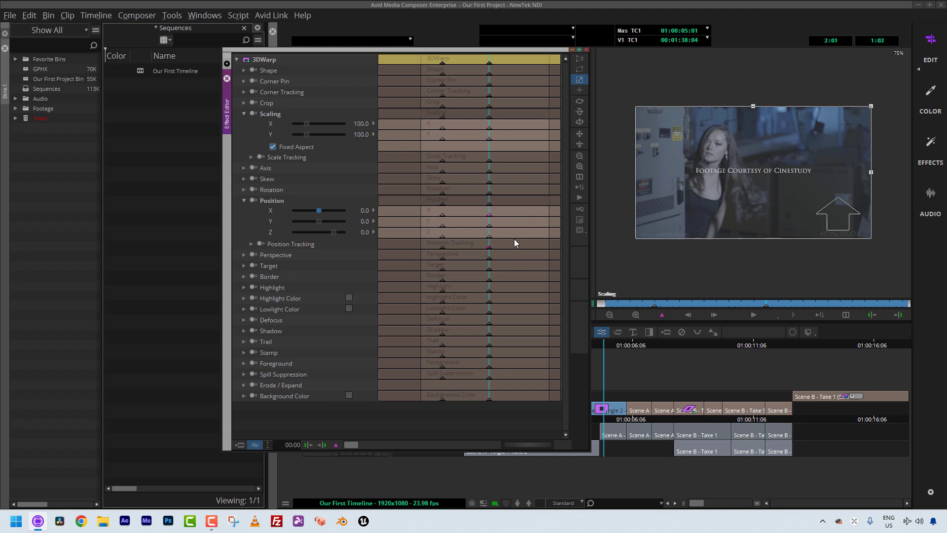
pyautogui.click(661, 314)
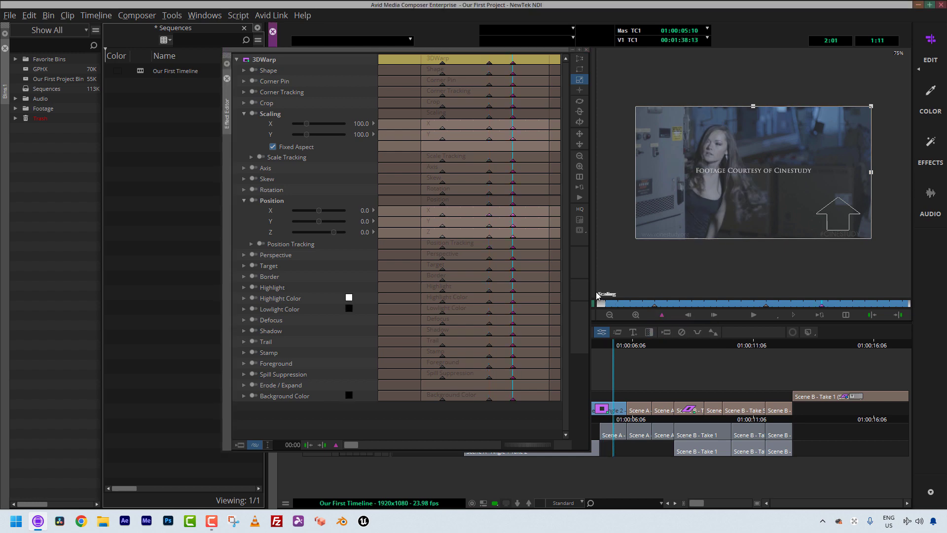
pyautogui.hotkey('ctrl', 'z')
pyautogui.hotkey('ctrl', 'z')
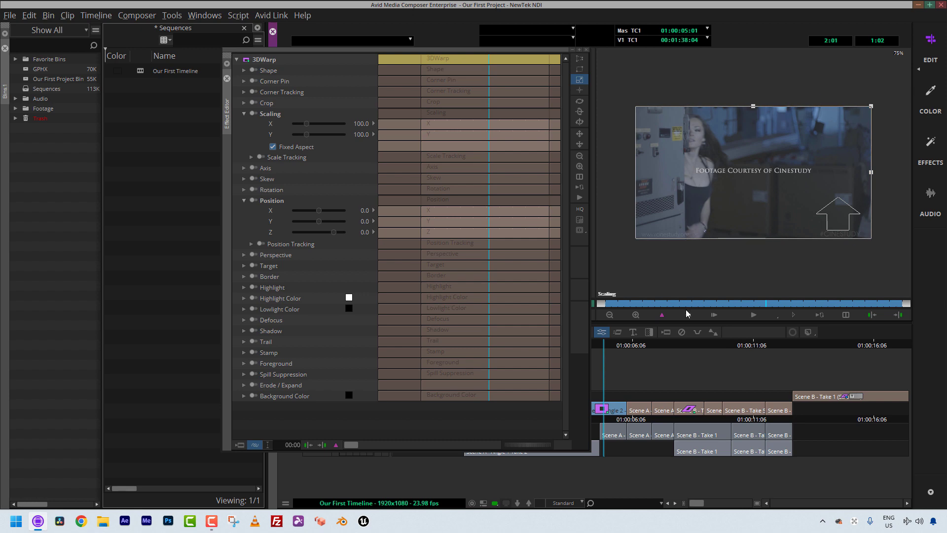
# Step: Collapse the Position group and add a keyframe to the Scaling X parameter at 01:00:04:02
pyautogui.click(642, 303)
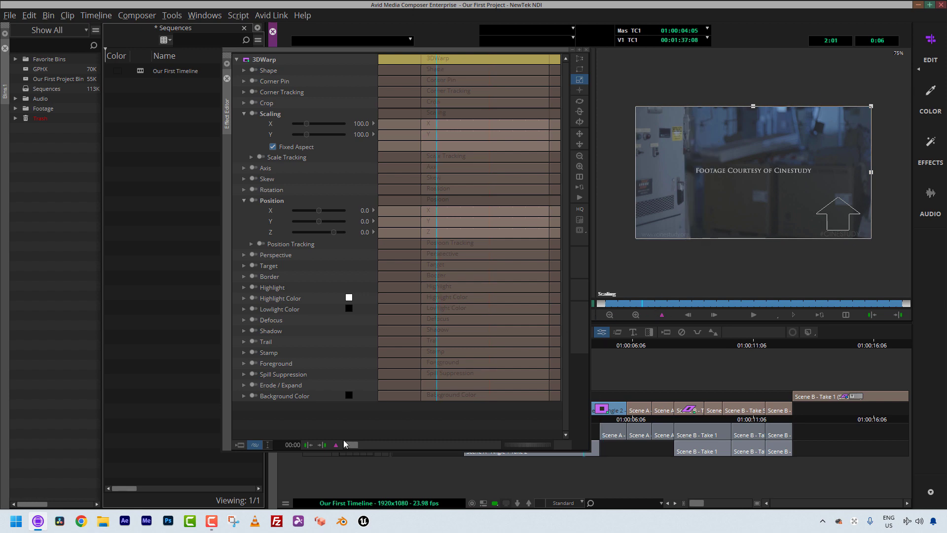
pyautogui.click(243, 200)
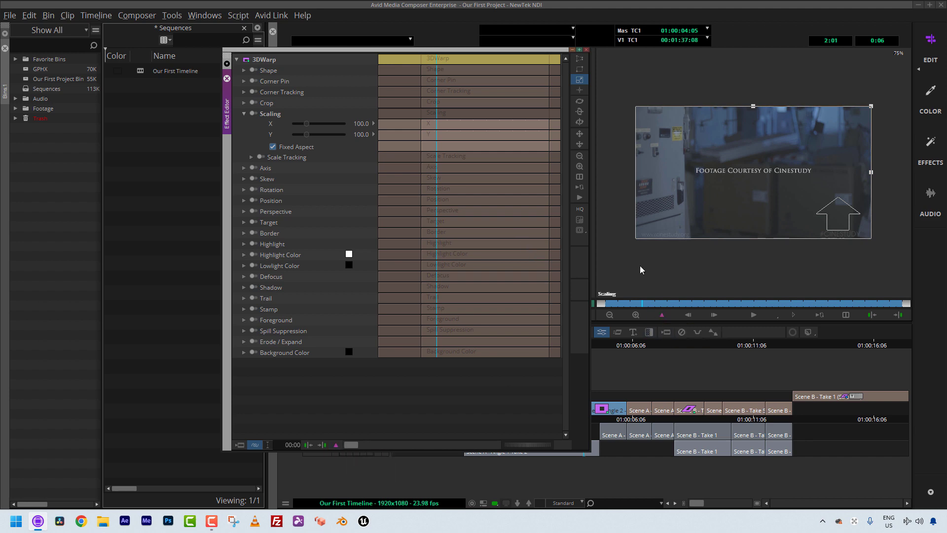
pyautogui.rightClick(425, 135)
pyautogui.click(438, 124)
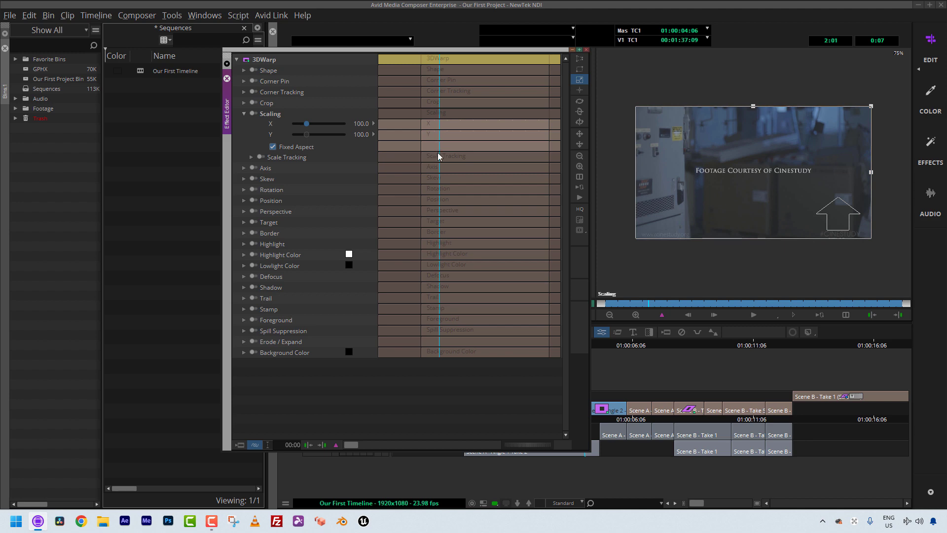
pyautogui.moveTo(433, 127); pyautogui.dragTo(433, 142)
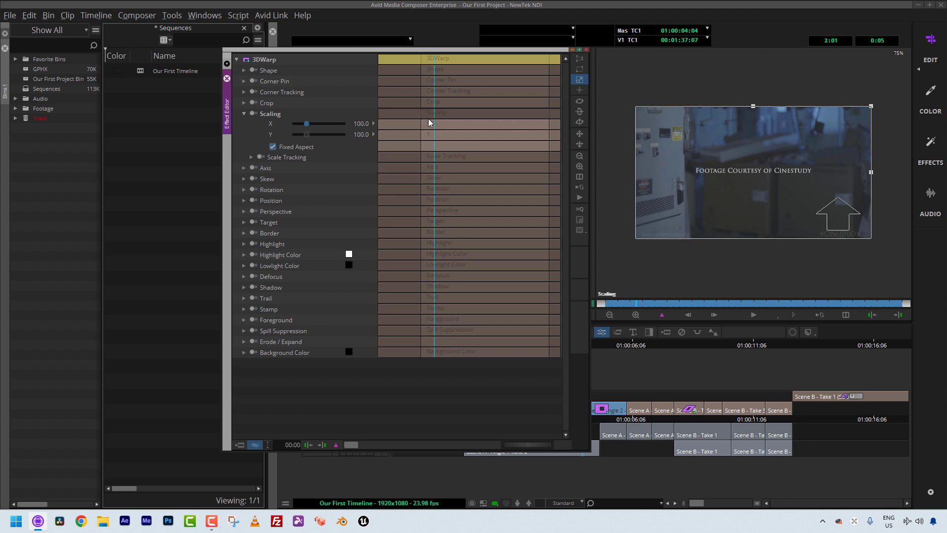
pyautogui.rightClick(433, 124)
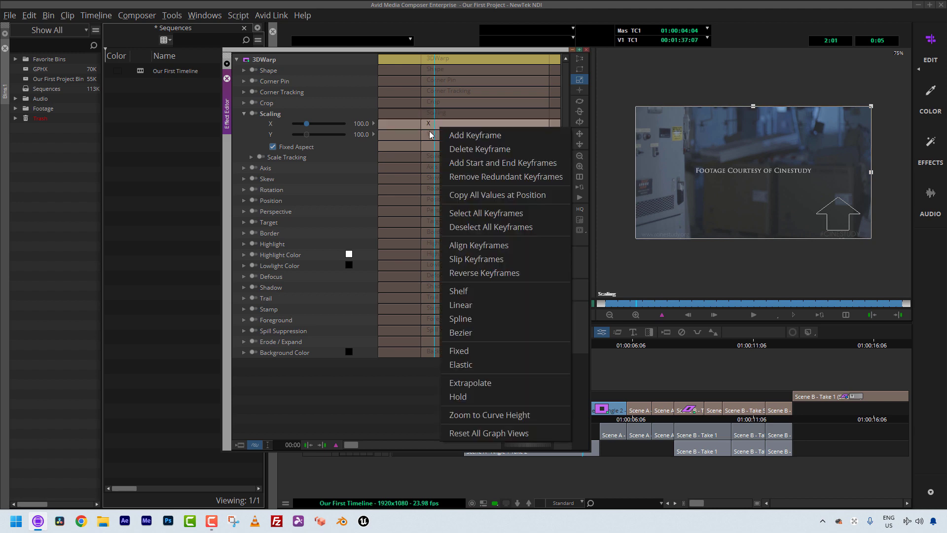
pyautogui.click(432, 126)
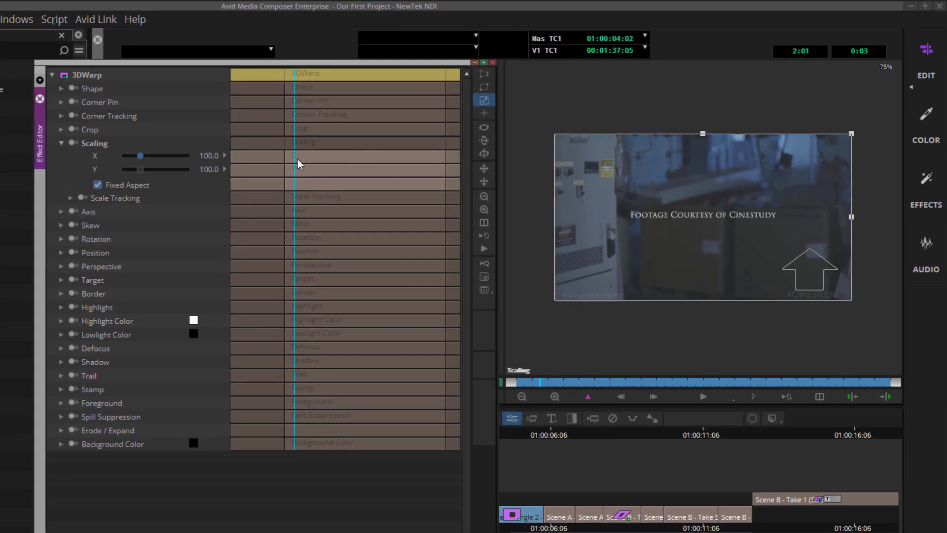
pyautogui.rightClick(297, 159)
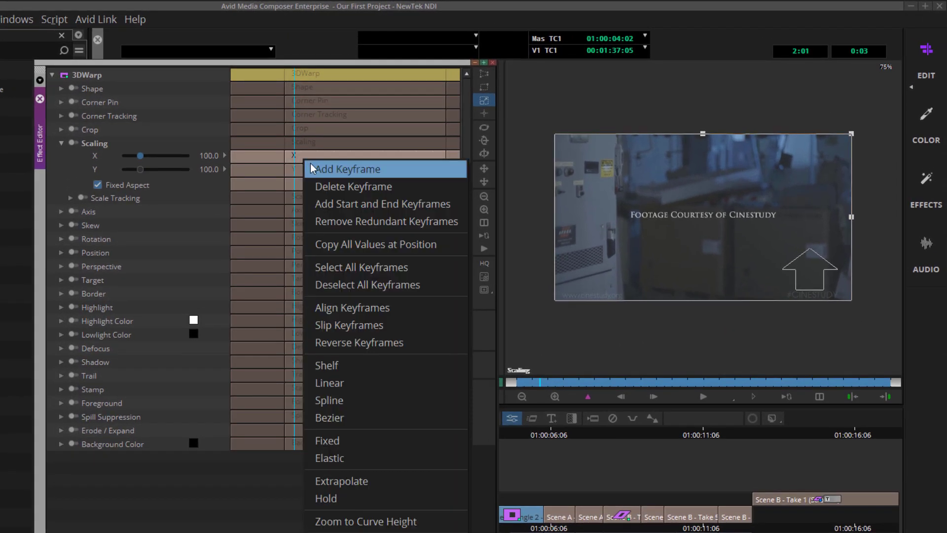
pyautogui.click(345, 169)
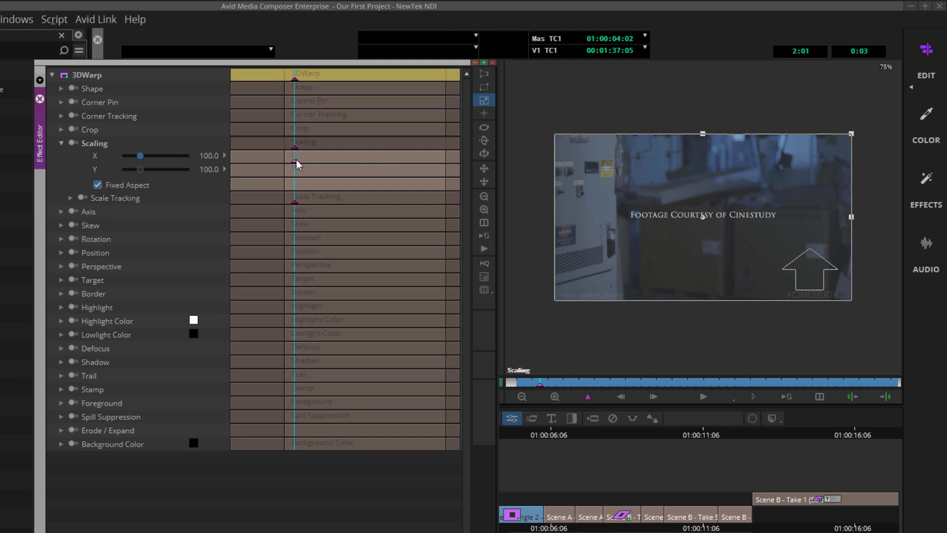
# Step: Scale the image up to 122.0 at 01:00:04:17 to create a second Scaling keyframe
pyautogui.rightClick(281, 159)
pyautogui.click(336, 156)
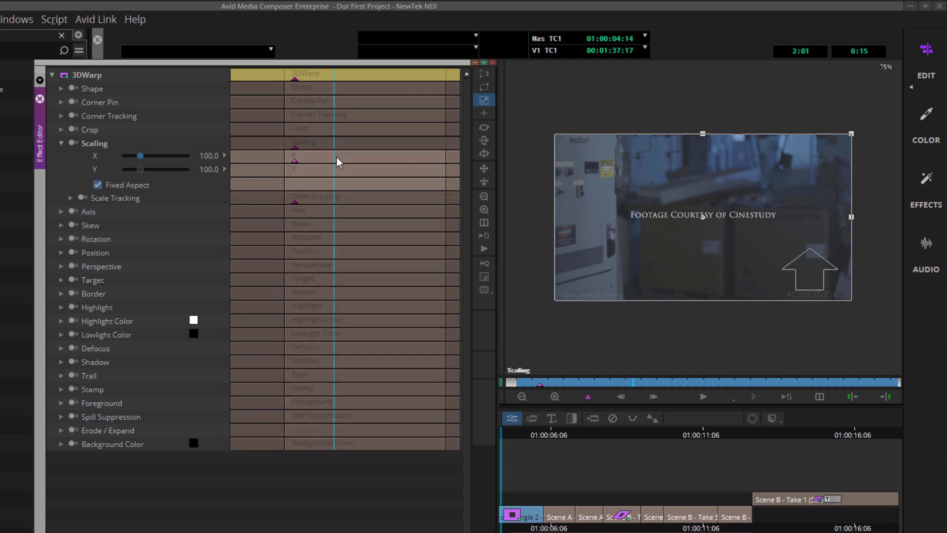
pyautogui.moveTo(363, 159)
pyautogui.mouseDown()
pyautogui.moveTo(372, 161)
pyautogui.moveTo(345, 158)
pyautogui.mouseUp()
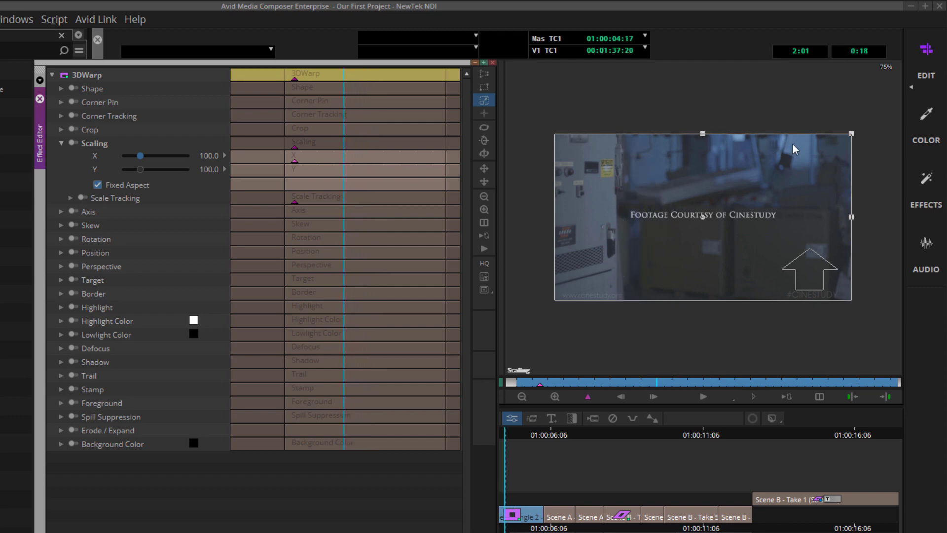
pyautogui.moveTo(849, 133); pyautogui.dragTo(884, 116)
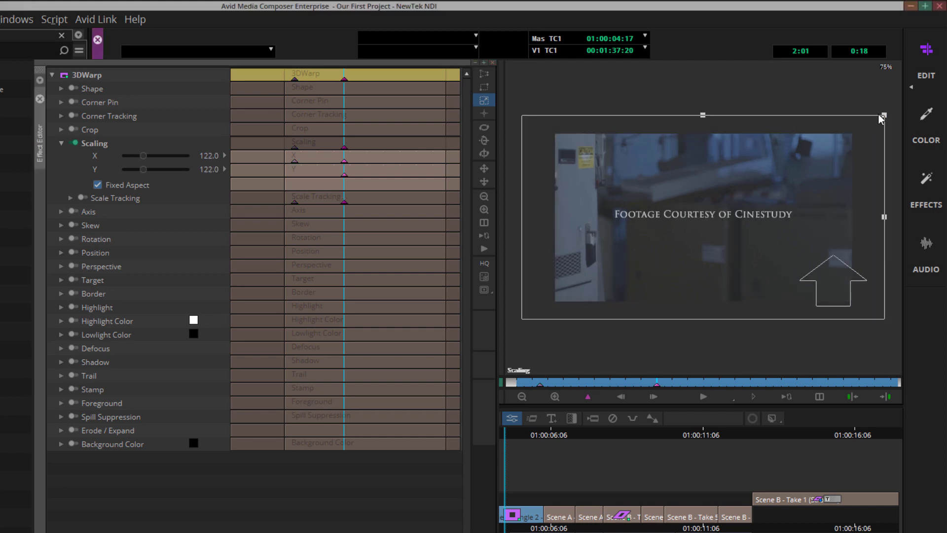
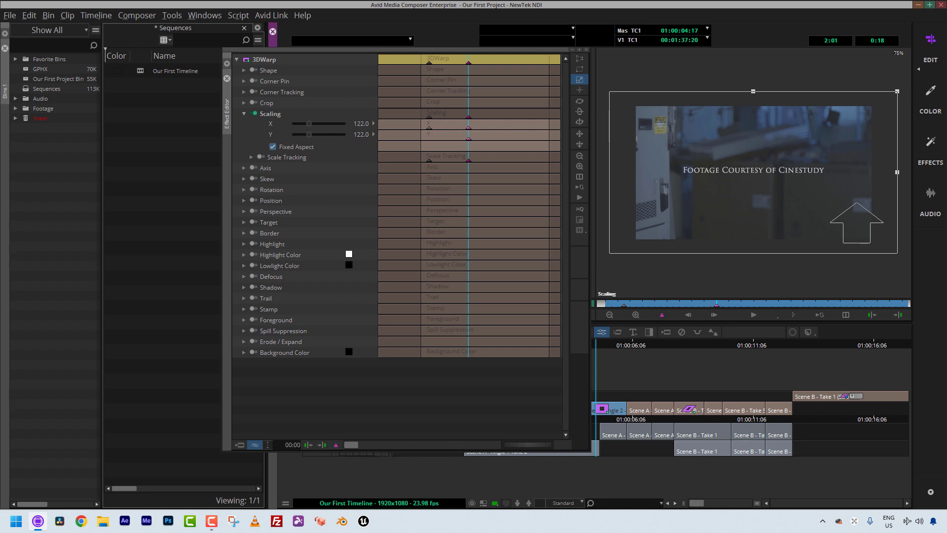
# Step: Check the Add Keyframe modes and switch the effect's parameter sliders to thumbwheels
pyautogui.rightClick(336, 445)
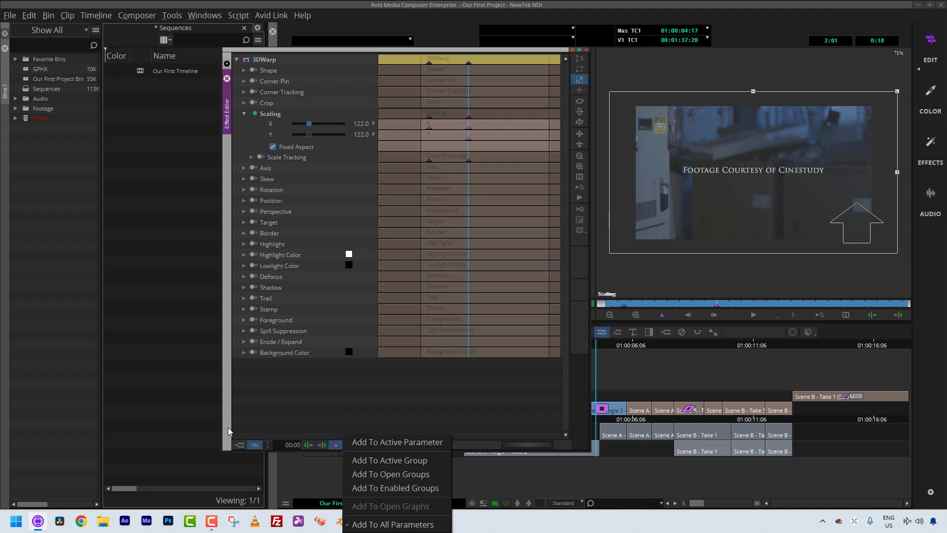
pyautogui.click(228, 427)
pyautogui.rightClick(336, 445)
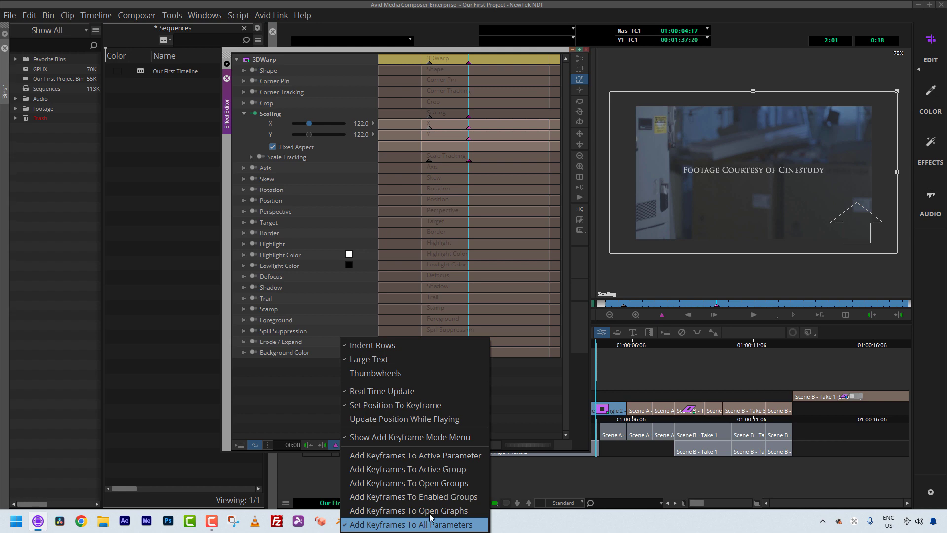
pyautogui.click(384, 377)
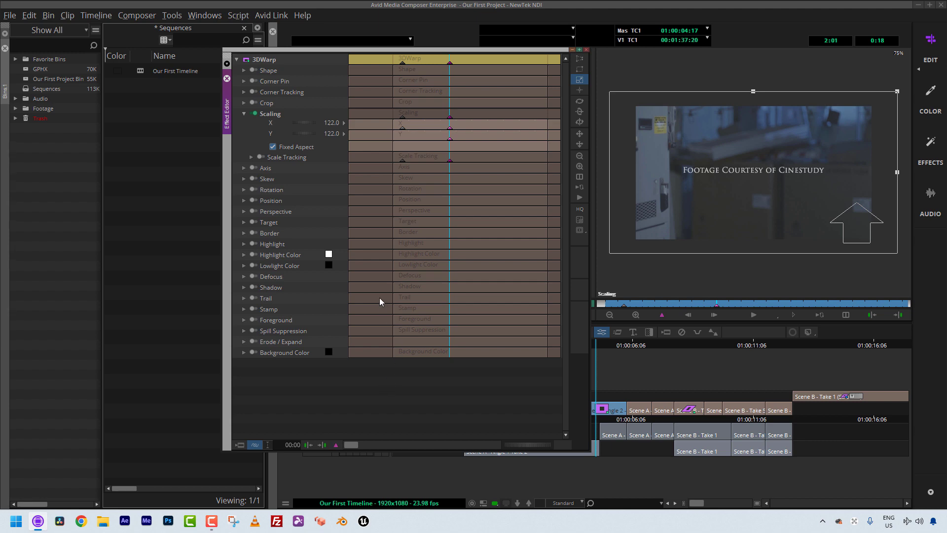
# Step: Raise the Scaling X value at the second keyframe to 127.5 with the thumbwheel, keeping the aspect fixed
pyautogui.moveTo(304, 123); pyautogui.dragTo(325, 132)
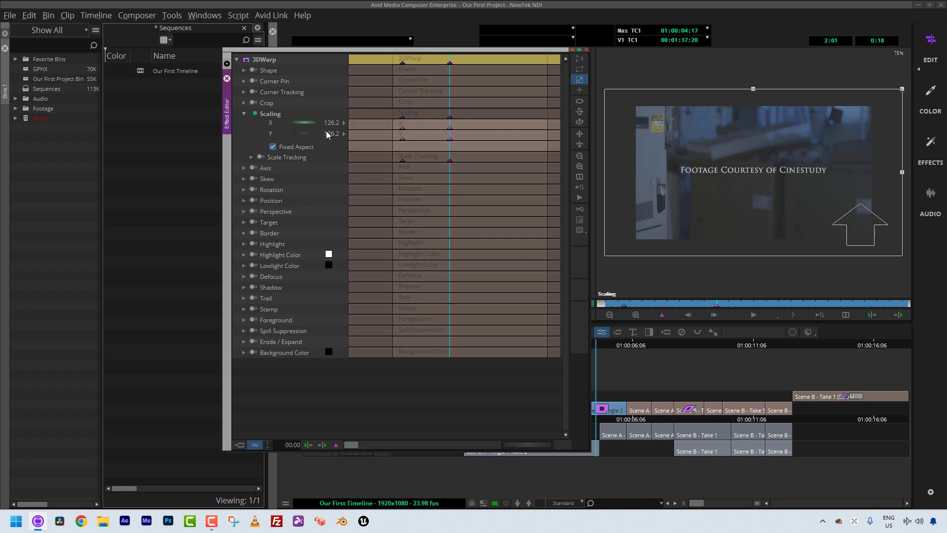
pyautogui.click(375, 135)
pyautogui.click(316, 121)
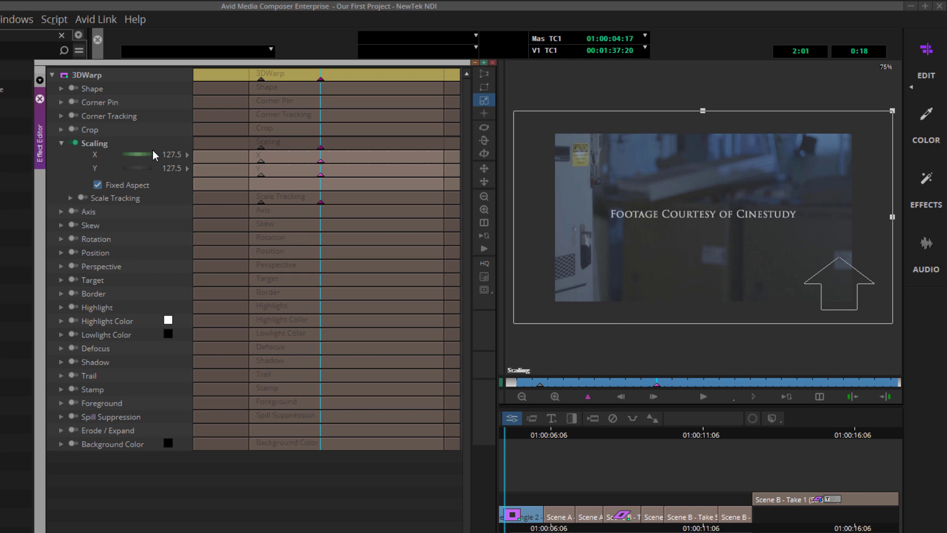
# Step: Play the effect from 01:00:04:00 to review the scaling animation
pyautogui.click(523, 382)
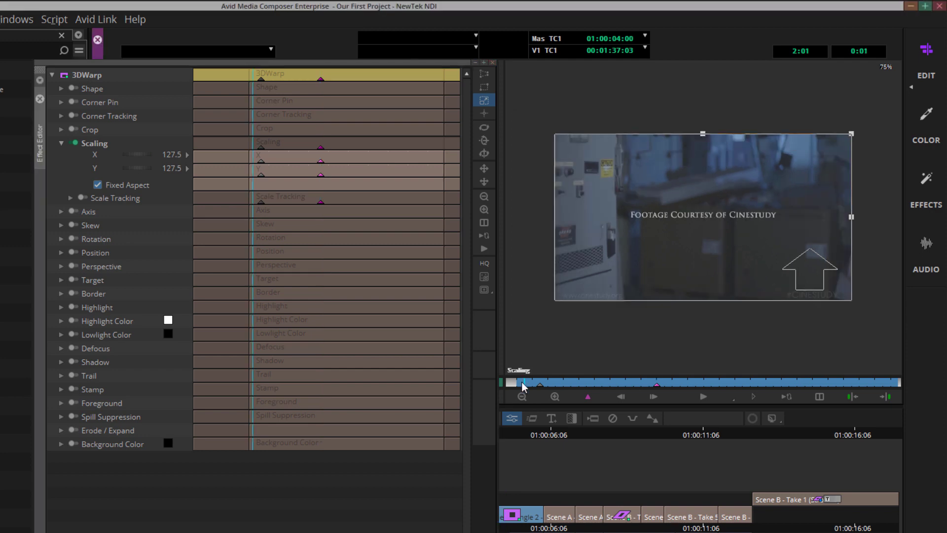
pyautogui.click(710, 397)
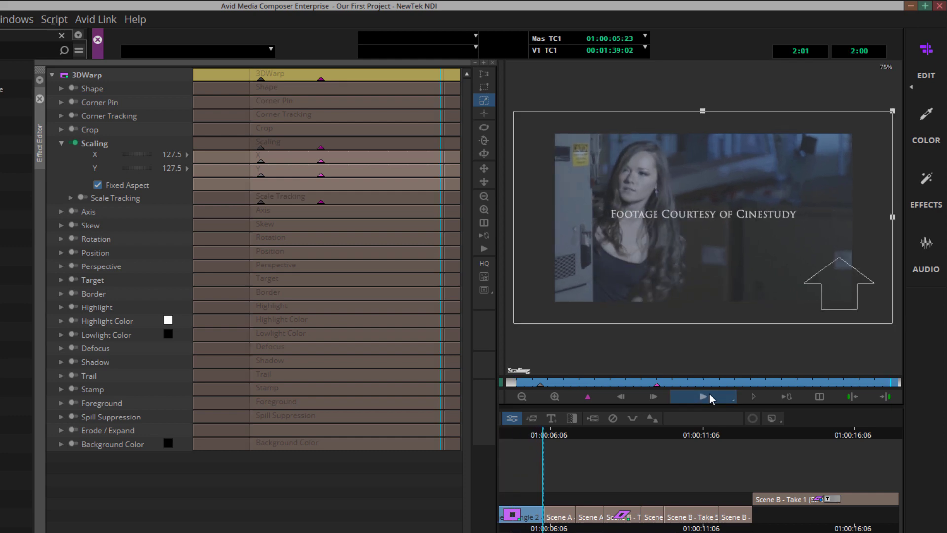
pyautogui.click(709, 393)
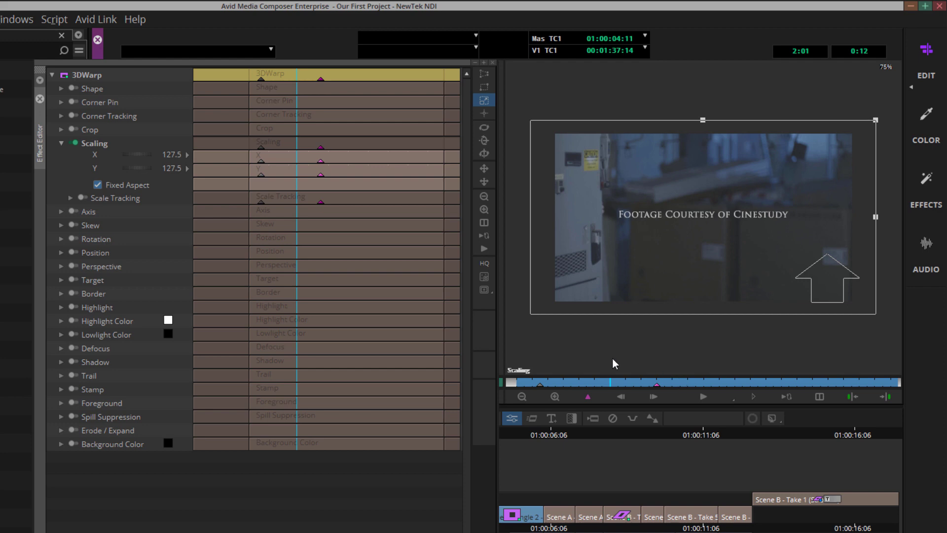
# Step: Try Spline interpolation on the Scaling group's keyframes, then play and scrub through the effect to review the motion
pyautogui.rightClick(320, 149)
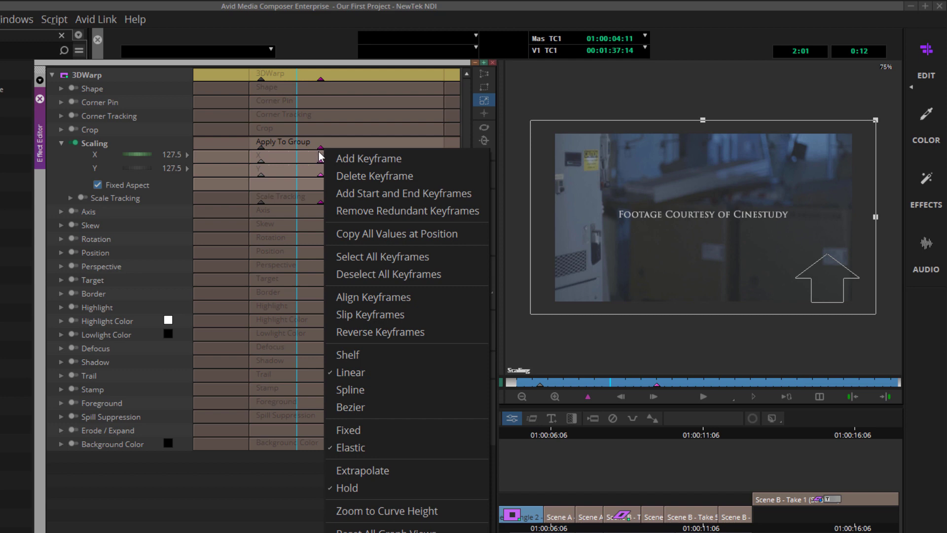
pyautogui.click(362, 386)
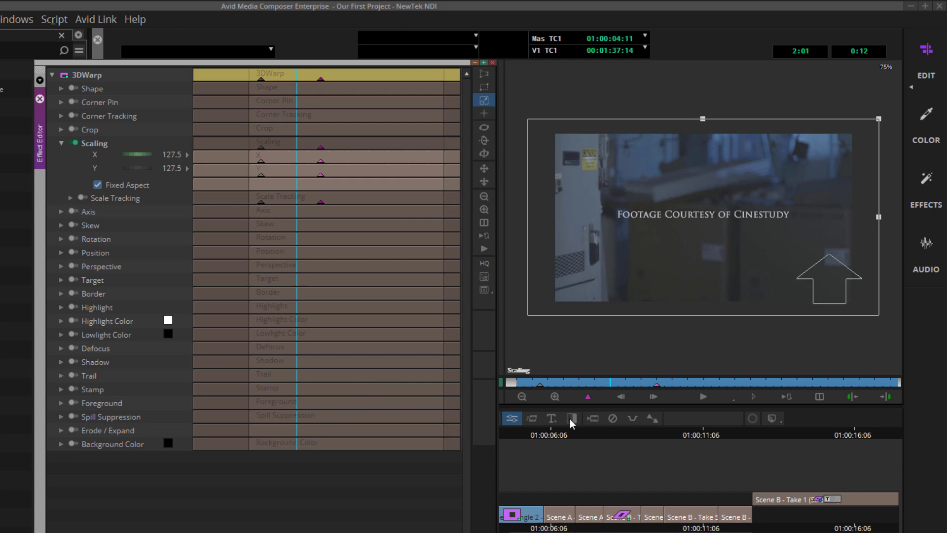
pyautogui.click(594, 382)
pyautogui.press('space')
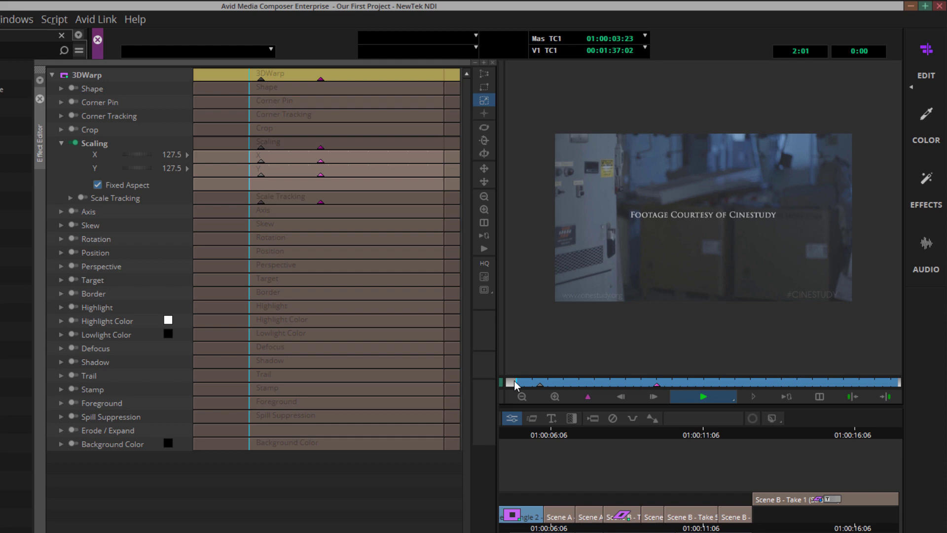
pyautogui.moveTo(510, 380); pyautogui.dragTo(654, 381)
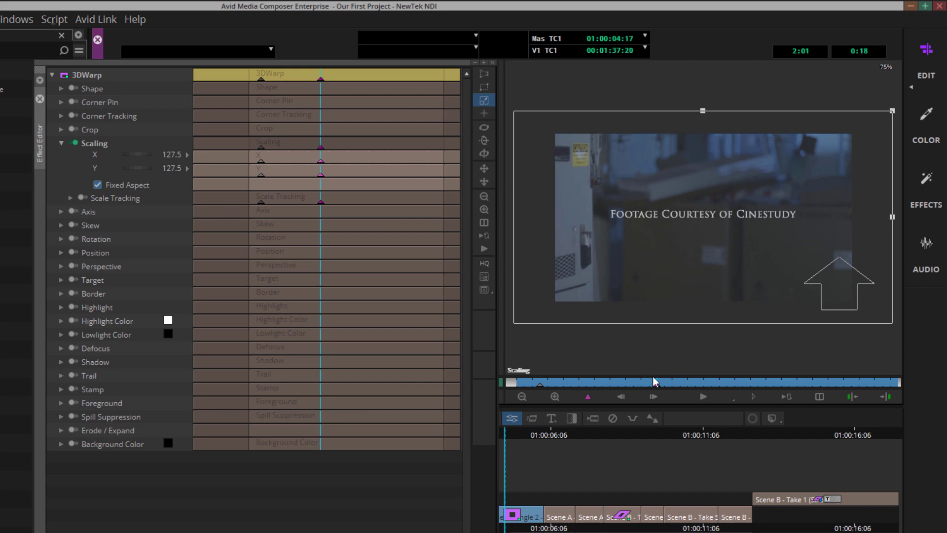
pyautogui.click(635, 395)
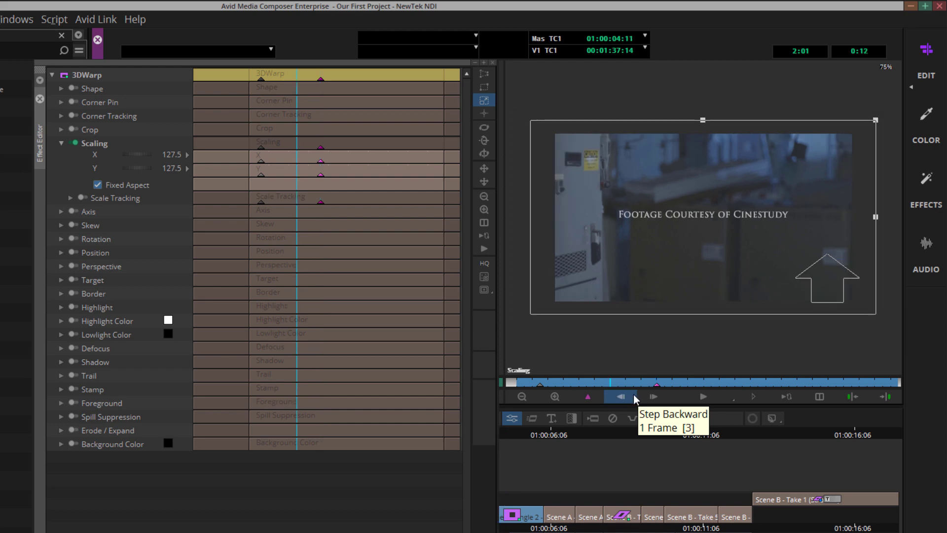
# Step: Delete the second Scaling keyframe, and set Scaling to 130.0 at 01:00:05:21 instead
pyautogui.moveTo(594, 380); pyautogui.dragTo(547, 384)
pyautogui.press('Delete')
pyautogui.click(870, 383)
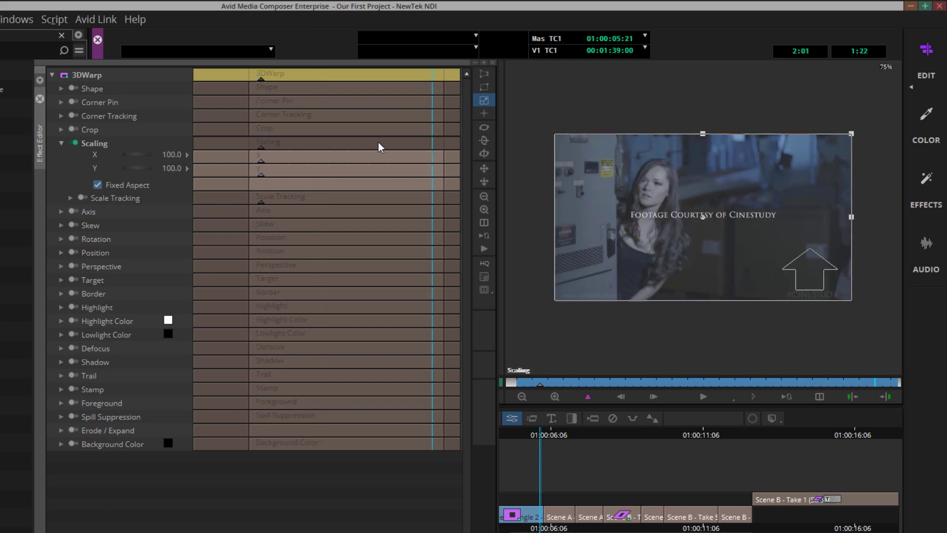
pyautogui.moveTo(155, 151); pyautogui.dragTo(133, 155)
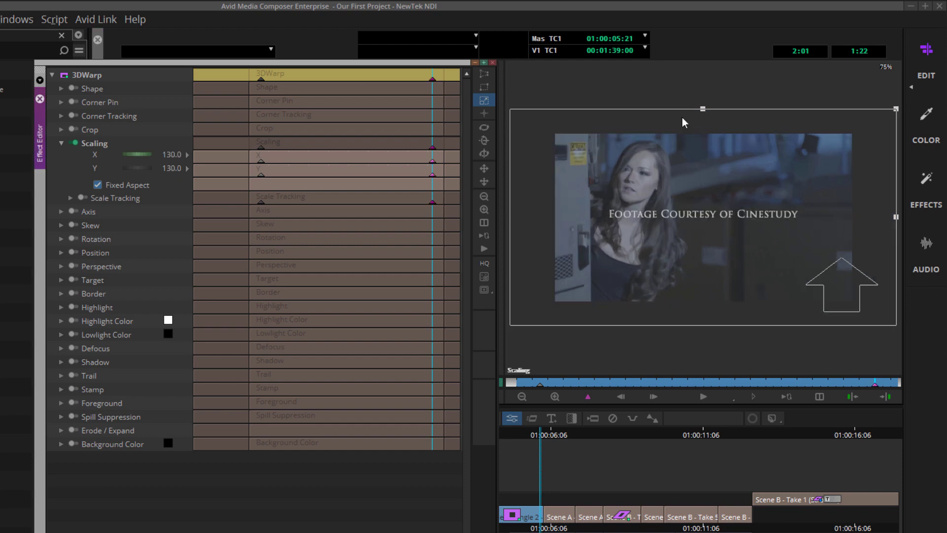
# Step: Return to 01:00:04:02, open the Scaling X keyframe graph and fit its vertical zoom to the curve
pyautogui.moveTo(354, 152); pyautogui.dragTo(260, 152)
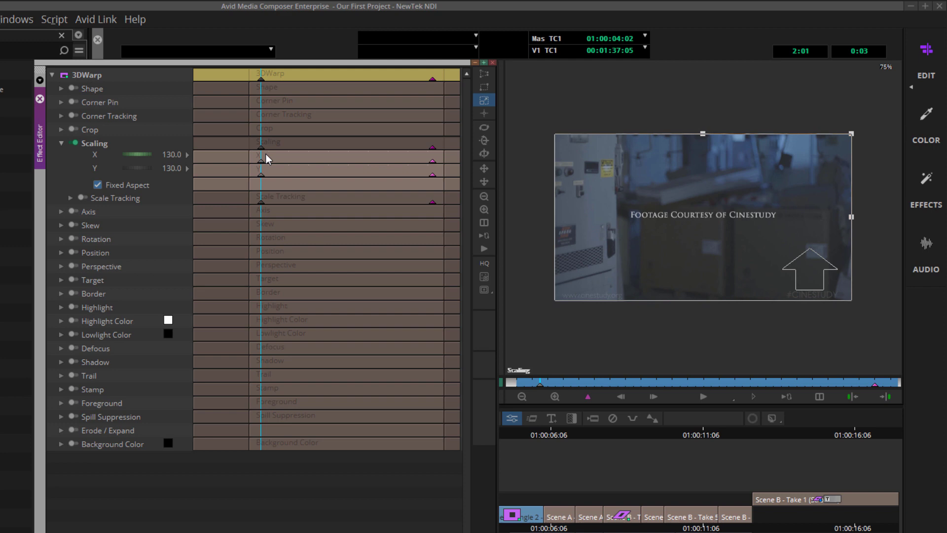
pyautogui.click(186, 154)
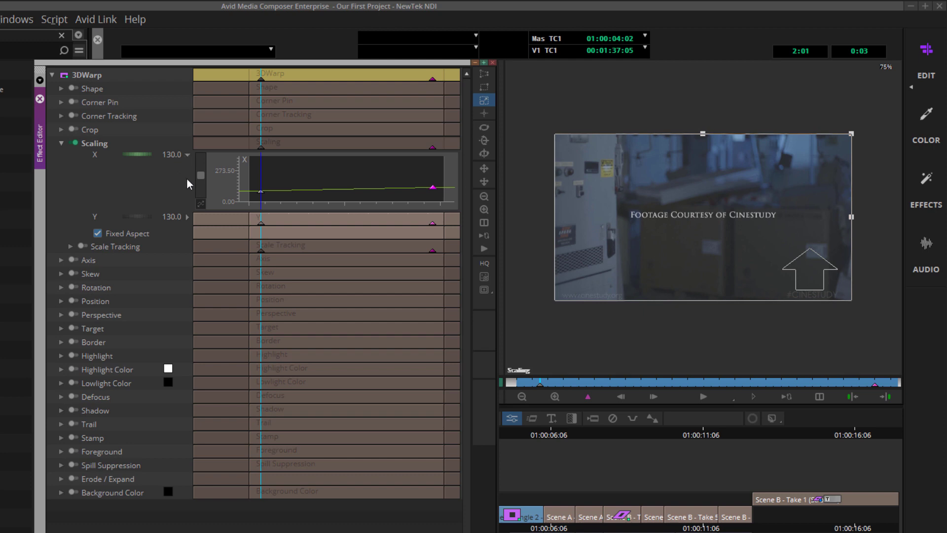
pyautogui.moveTo(200, 176); pyautogui.dragTo(205, 184)
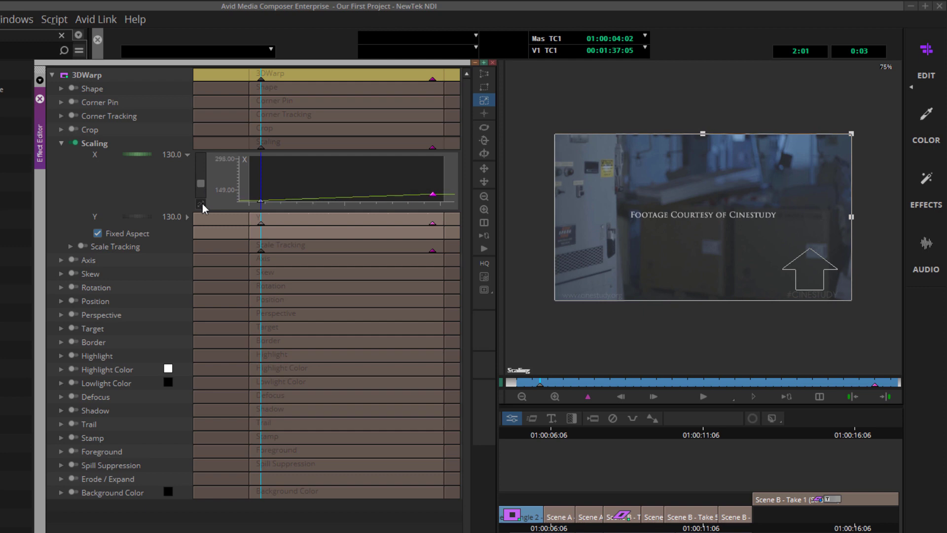
pyautogui.click(201, 204)
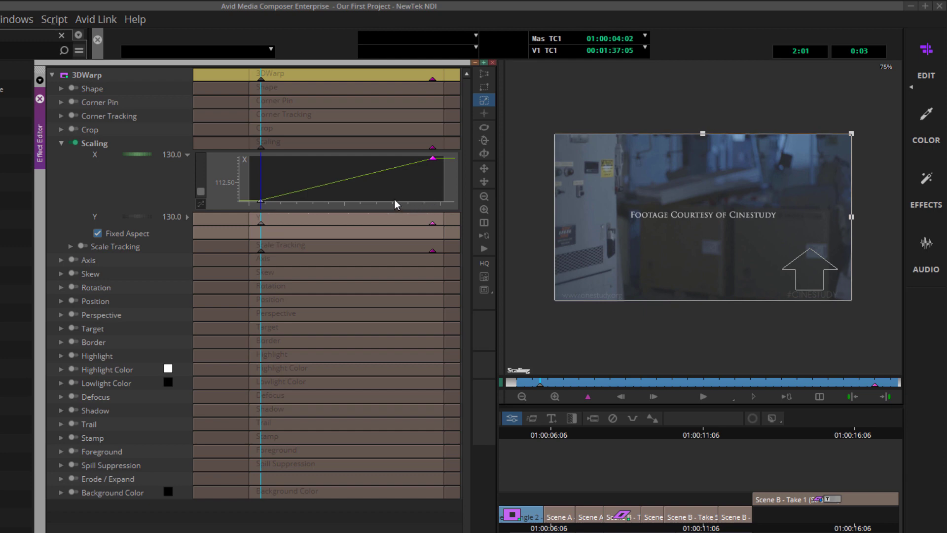
# Step: Set the Scaling X curve's interpolation to Spline from its first keyframe
pyautogui.rightClick(261, 200)
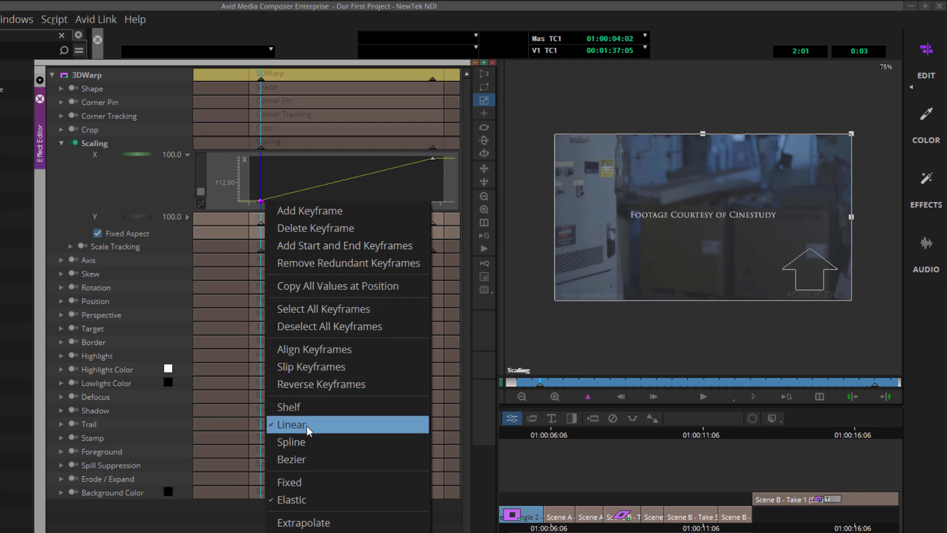
pyautogui.click(309, 441)
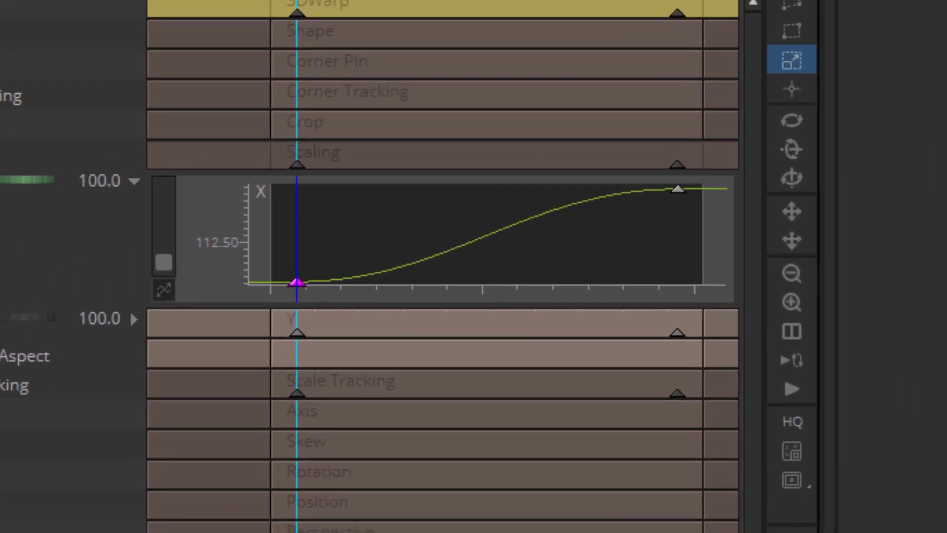
pyautogui.rightClick(307, 293)
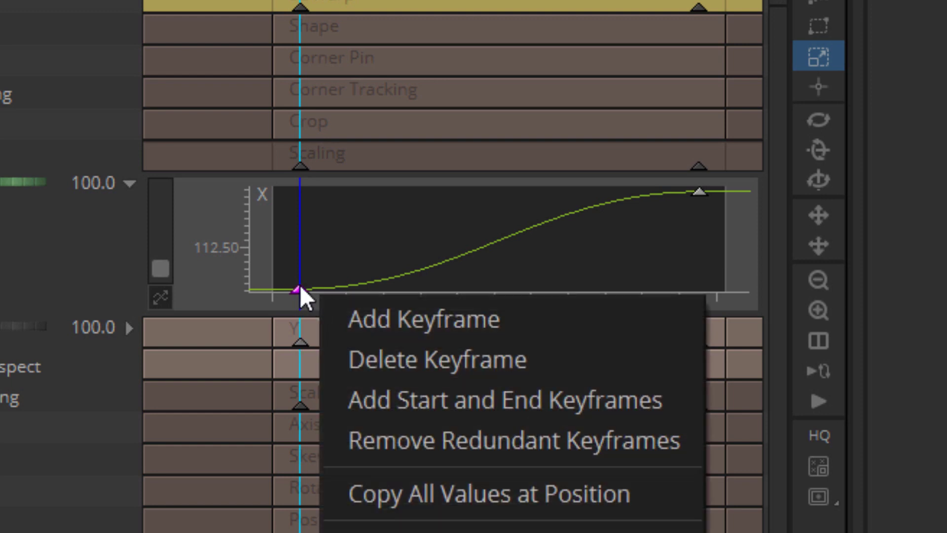
pyautogui.click(299, 287)
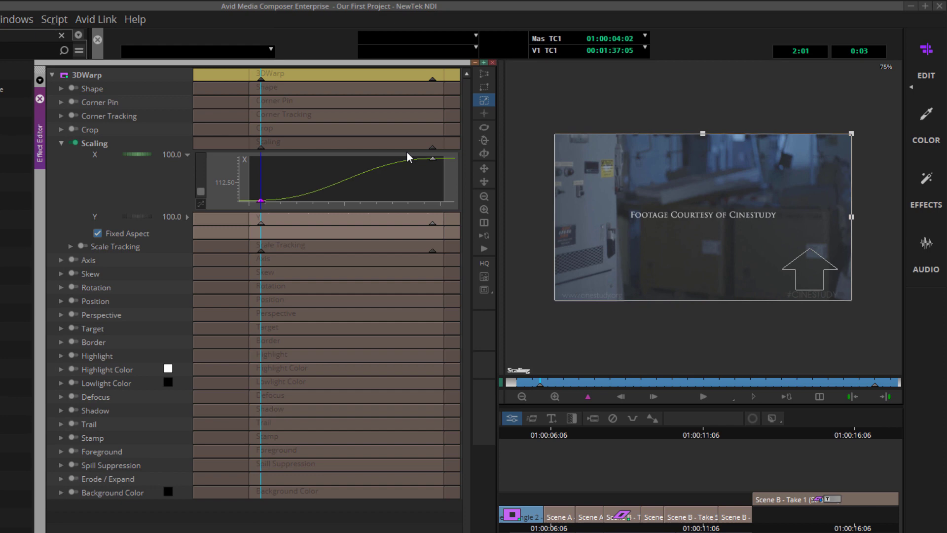
# Step: Change the Scaling X curve to Bezier and reshape it with the first keyframe's handle, ending level at about 01:00:04:19
pyautogui.rightClick(262, 203)
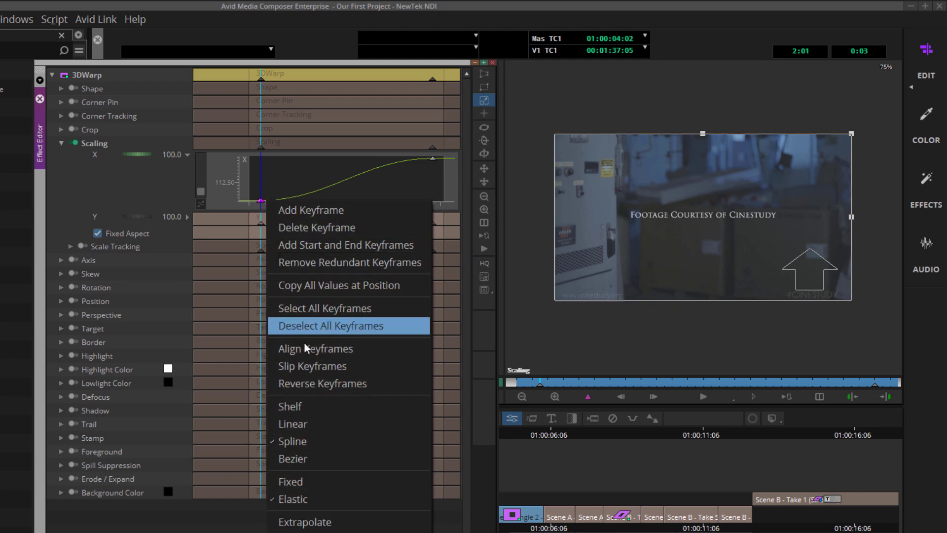
pyautogui.click(295, 453)
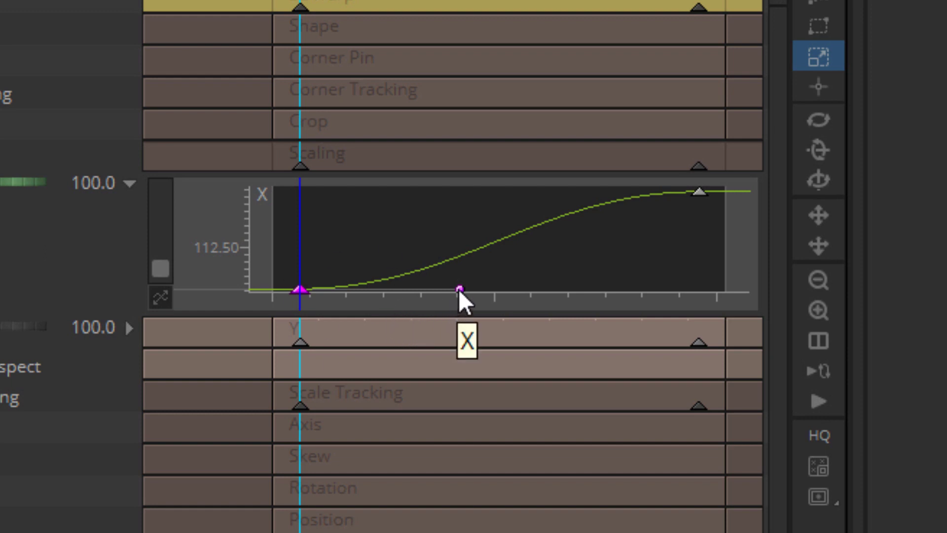
pyautogui.moveTo(459, 289); pyautogui.dragTo(414, 279)
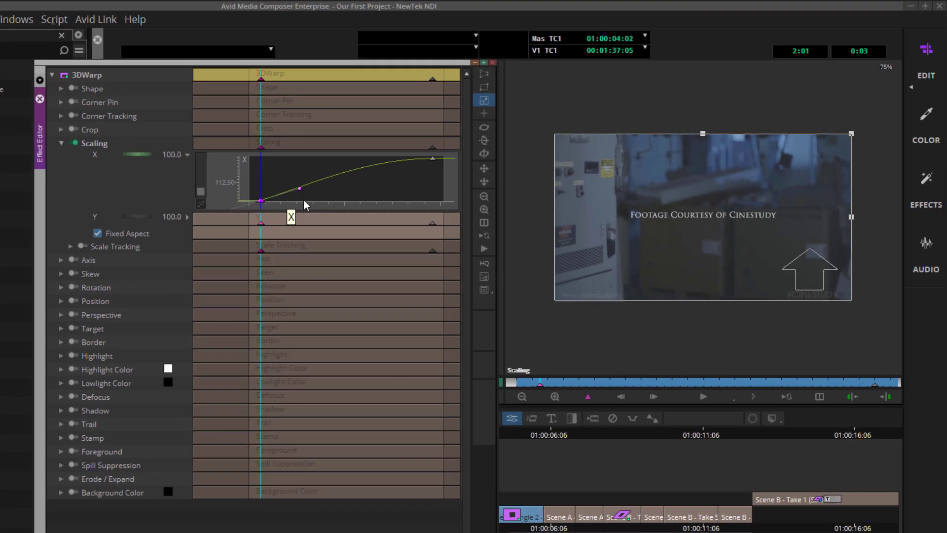
pyautogui.moveTo(304, 200); pyautogui.dragTo(332, 185)
pyautogui.click(329, 192)
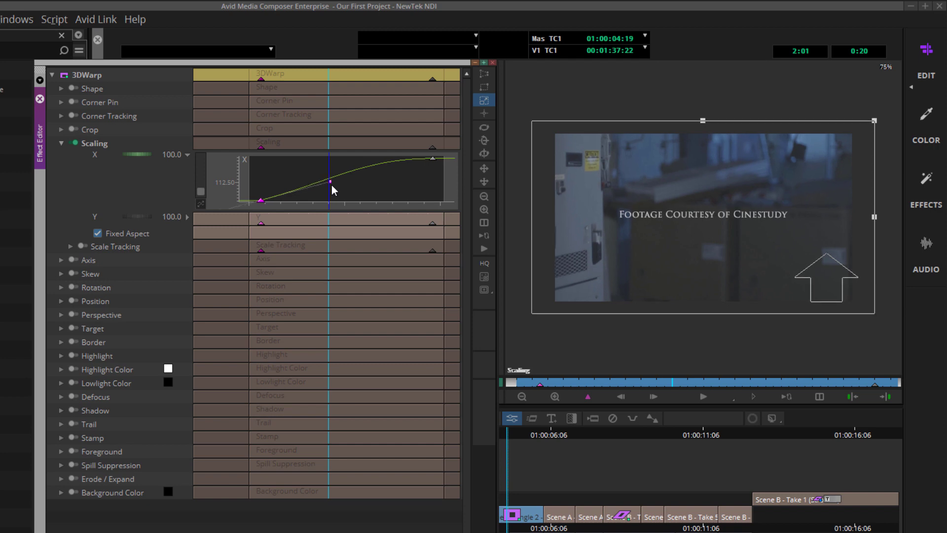
pyautogui.moveTo(331, 185)
pyautogui.mouseDown()
pyautogui.moveTo(319, 174)
pyautogui.moveTo(296, 179)
pyautogui.moveTo(306, 194)
pyautogui.moveTo(344, 183)
pyautogui.moveTo(317, 158)
pyautogui.moveTo(290, 162)
pyautogui.moveTo(345, 194)
pyautogui.moveTo(302, 171)
pyautogui.moveTo(256, 169)
pyautogui.moveTo(327, 188)
pyautogui.moveTo(268, 163)
pyautogui.moveTo(330, 196)
pyautogui.moveTo(432, 190)
pyautogui.moveTo(359, 176)
pyautogui.moveTo(336, 180)
pyautogui.moveTo(440, 203)
pyautogui.moveTo(317, 181)
pyautogui.moveTo(335, 197)
pyautogui.moveTo(349, 175)
pyautogui.moveTo(338, 199)
pyautogui.mouseUp()
# Step: Set the Scaling X curve's interpolation to Shelf from its first keyframe
pyautogui.rightClick(414, 194)
pyautogui.click(414, 196)
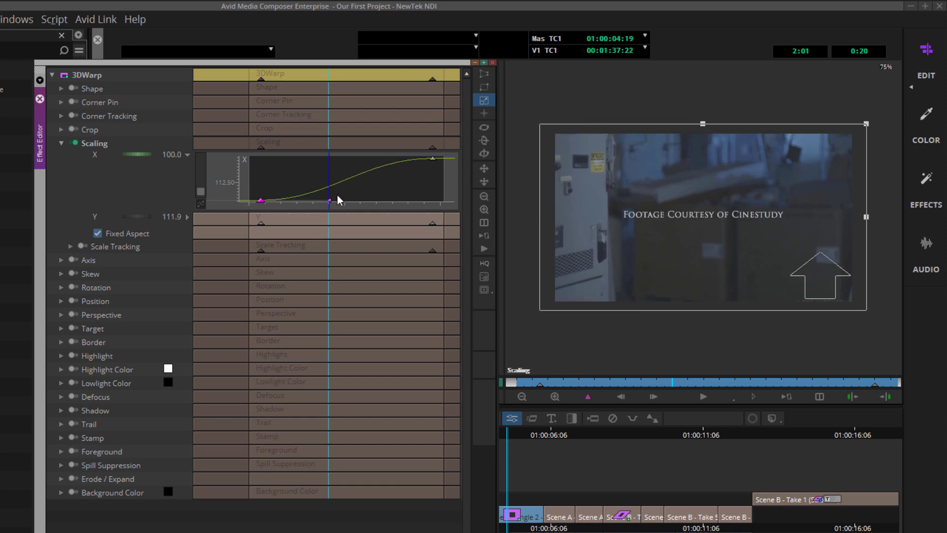
pyautogui.rightClick(262, 201)
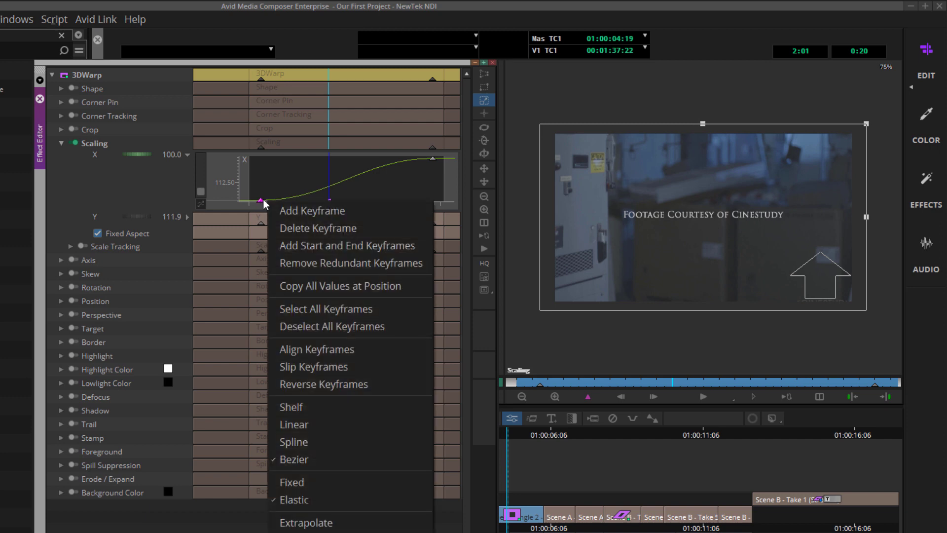
pyautogui.click(284, 403)
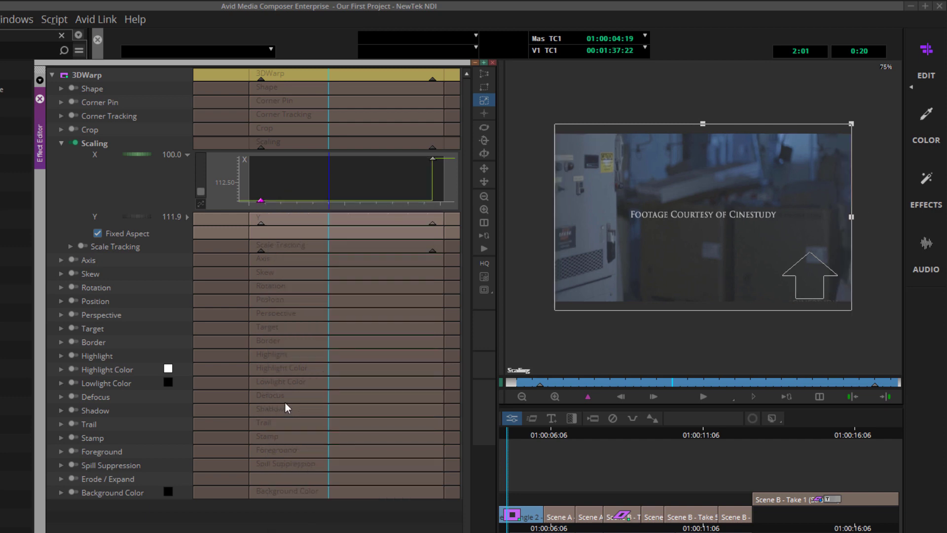
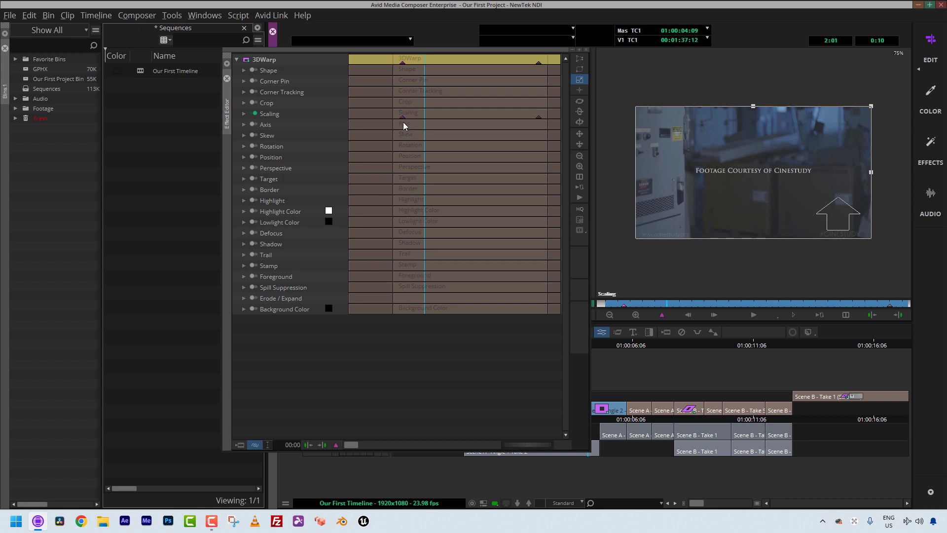
# Step: Set the Scaling X curve's interpolation to Linear from its first keyframe and collapse the graph and the Scaling parameters
pyautogui.click(243, 114)
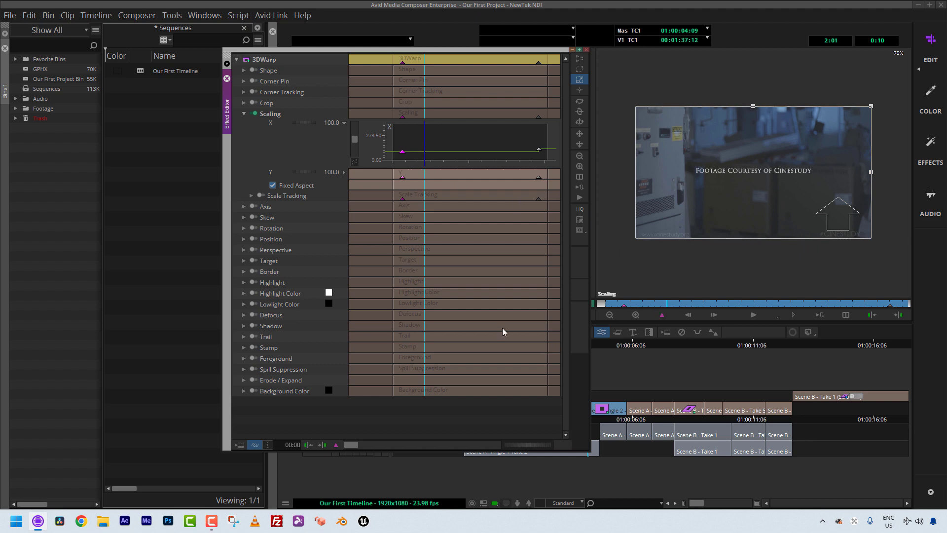
pyautogui.rightClick(403, 152)
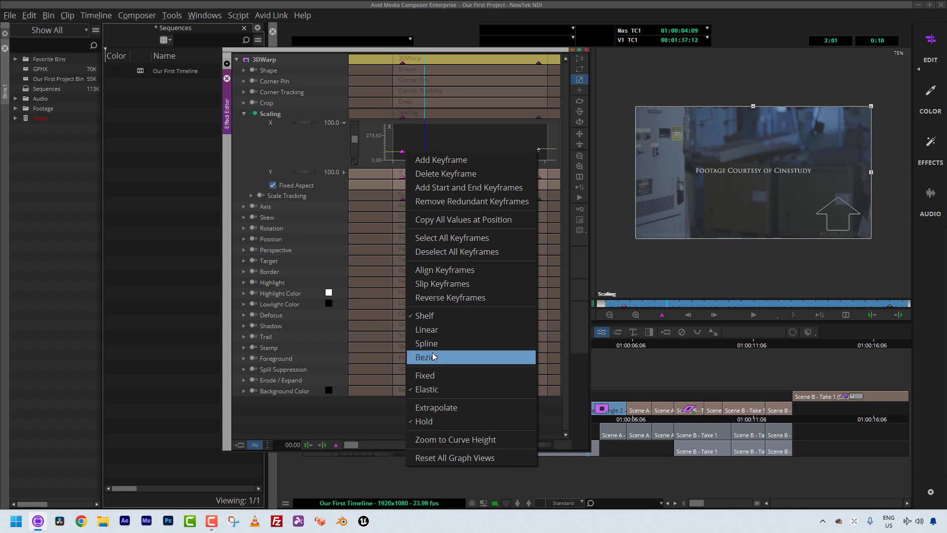
pyautogui.click(444, 328)
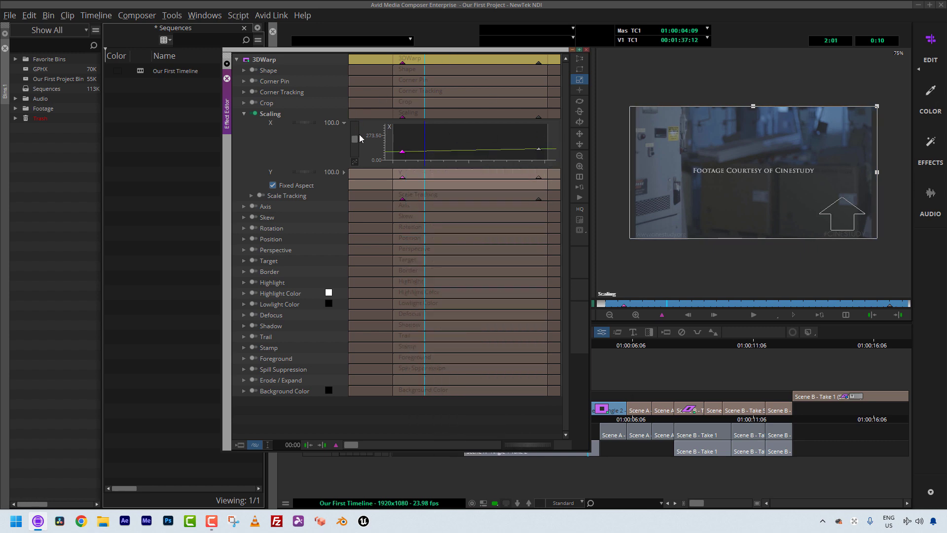
pyautogui.click(343, 123)
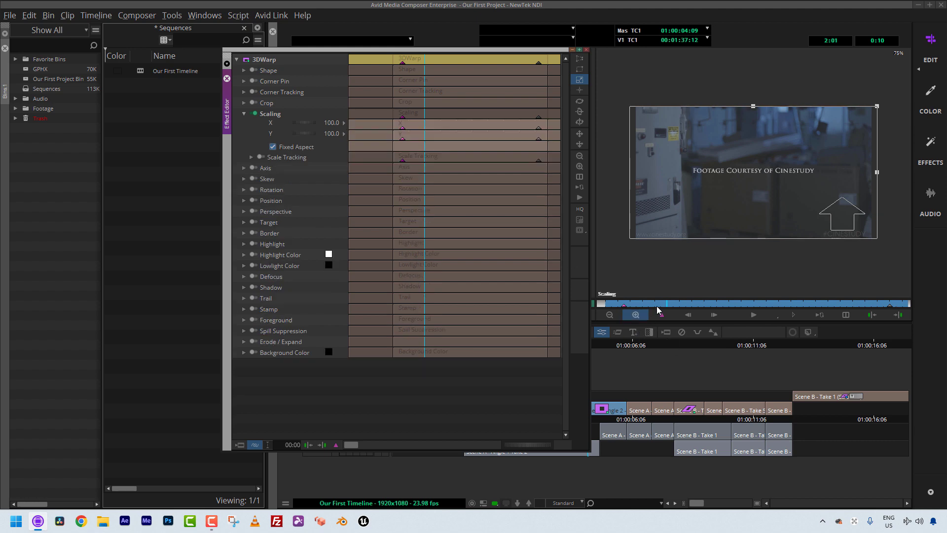
pyautogui.click(243, 114)
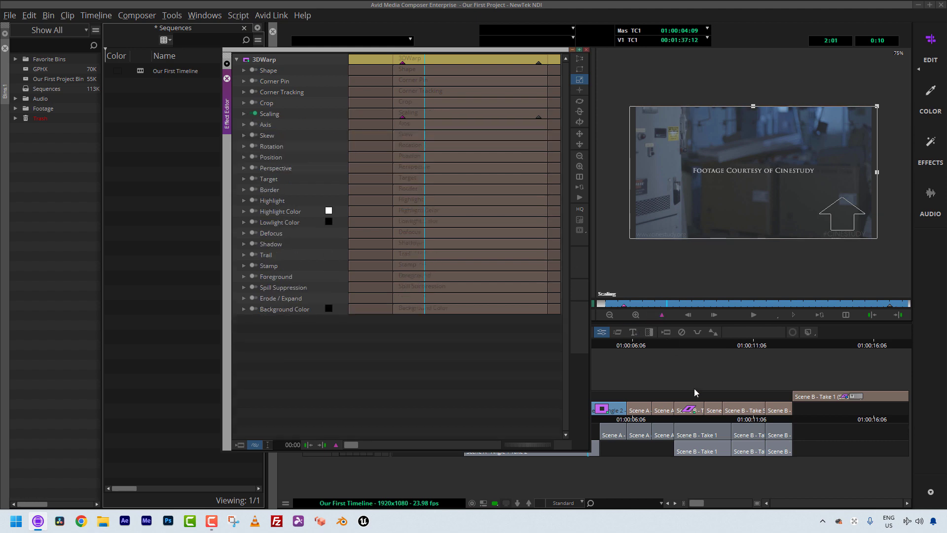
# Step: Expand the Scaling parameters, delete the last Scaling keyframe at 01:00:05:21 and undo the deletion
pyautogui.moveTo(655, 305)
pyautogui.mouseDown()
pyautogui.moveTo(684, 304)
pyautogui.moveTo(623, 307)
pyautogui.moveTo(683, 304)
pyautogui.moveTo(648, 306)
pyautogui.mouseUp()
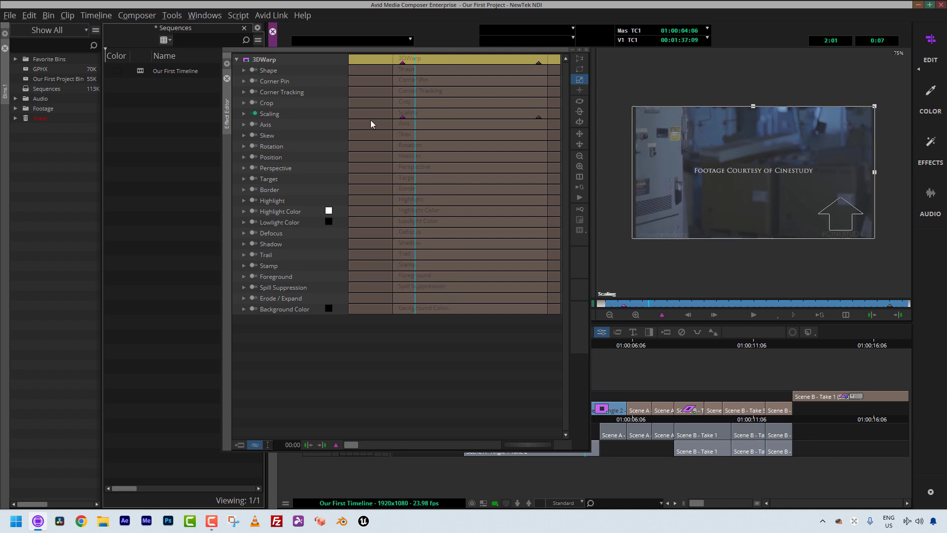
pyautogui.click(244, 114)
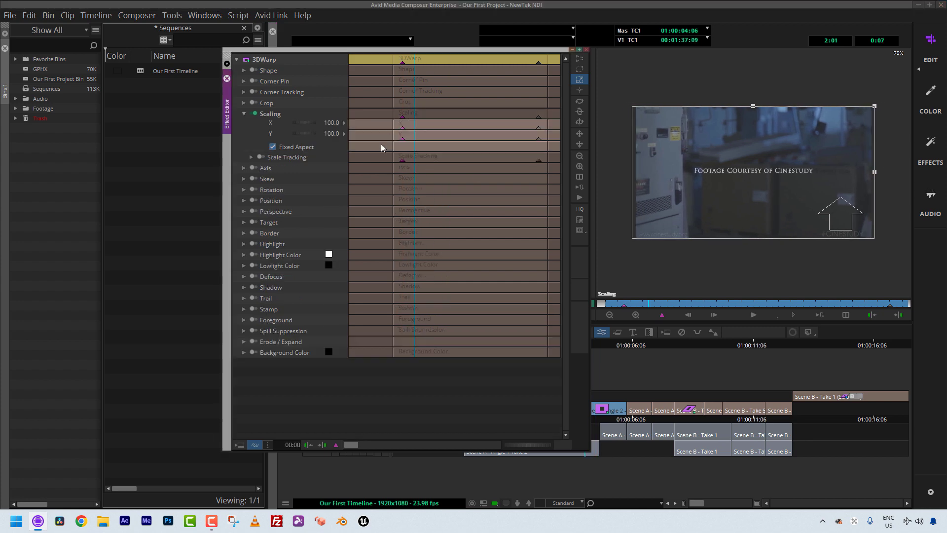
pyautogui.click(539, 119)
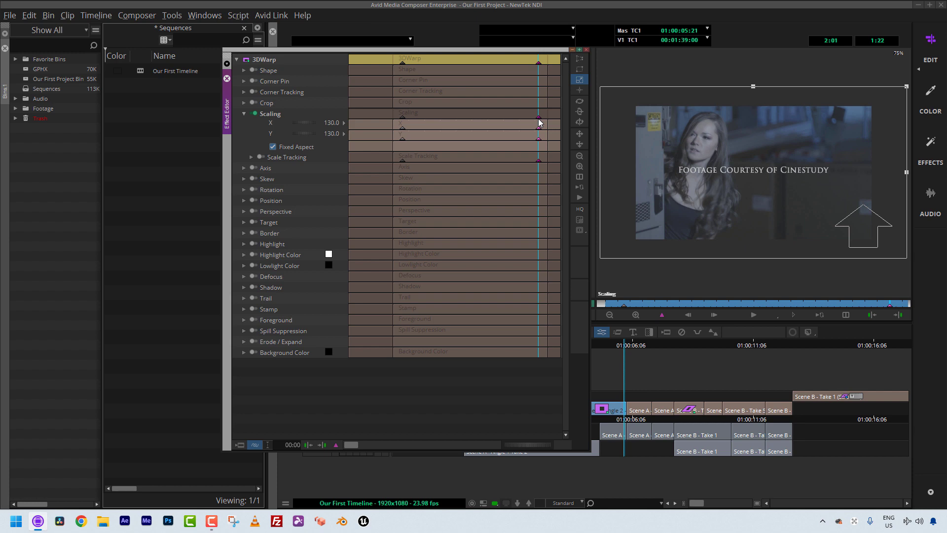
pyautogui.rightClick(539, 122)
pyautogui.click(562, 134)
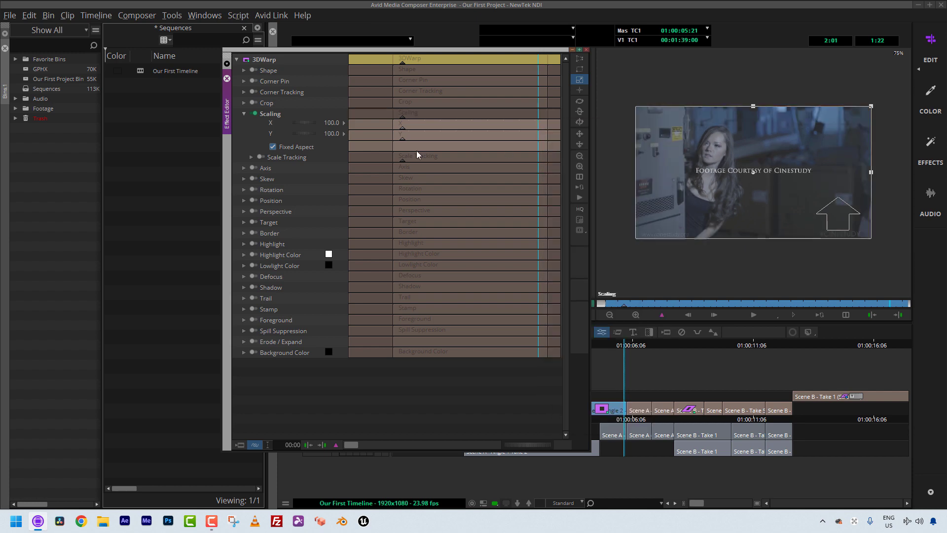
pyautogui.hotkey('ctrl', 'z')
# Step: Add a Scaling keyframe at 01:00:04:12, between the two existing keyframes
pyautogui.moveTo(490, 135); pyautogui.dragTo(435, 123)
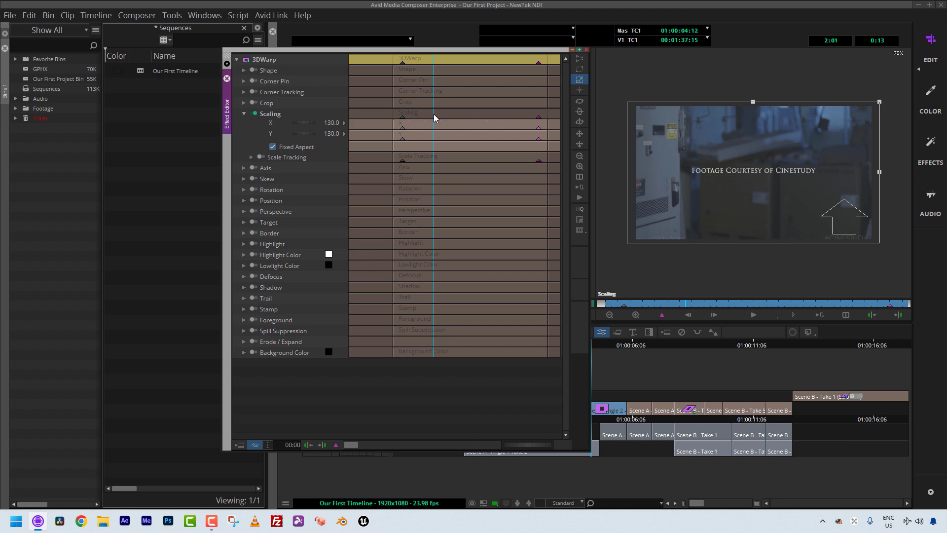
pyautogui.rightClick(435, 120)
pyautogui.click(445, 122)
# Step: Delete the first Scaling keyframe at 01:00:04:02, and undo both this deletion and the keyframe added at 01:00:04:12
pyautogui.click(401, 119)
pyautogui.rightClick(401, 121)
pyautogui.click(419, 139)
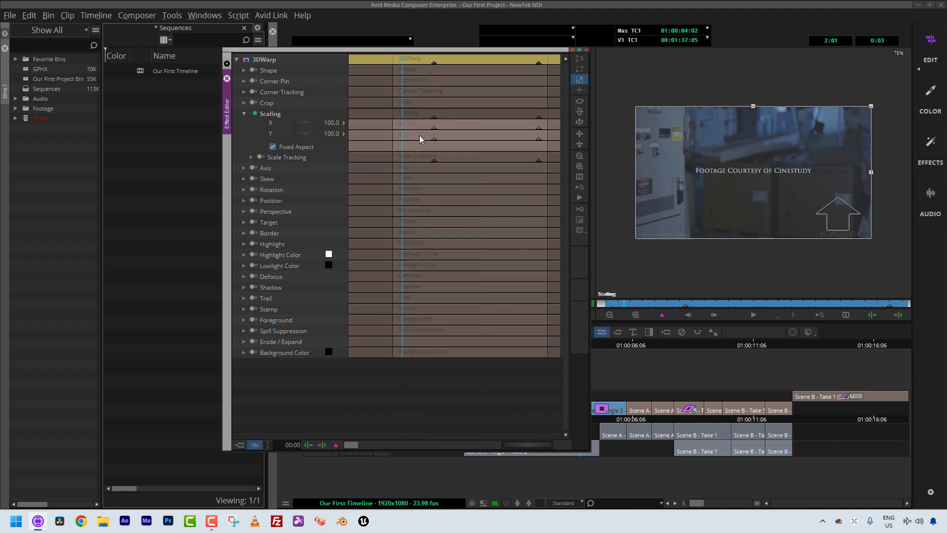
pyautogui.hotkey('ctrl', 'z')
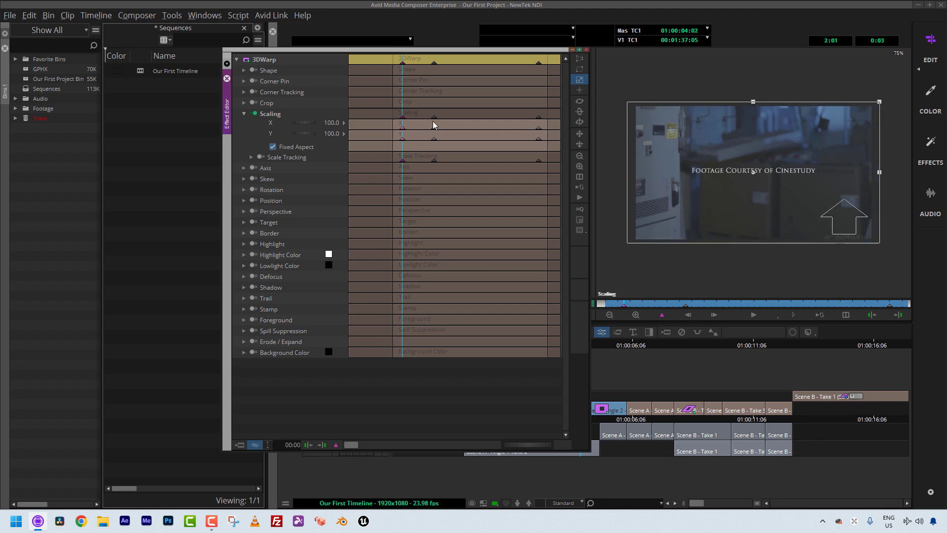
pyautogui.moveTo(434, 125); pyautogui.dragTo(403, 136)
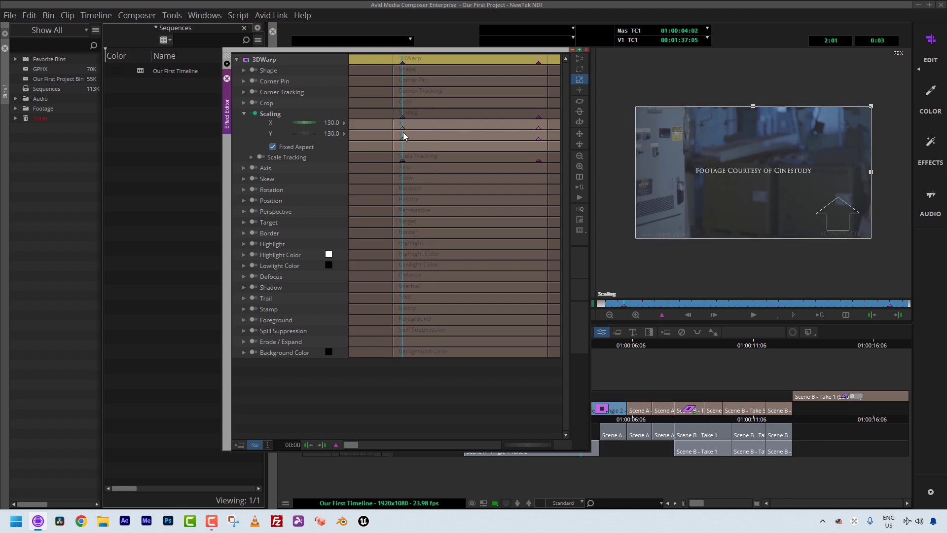
# Step: Select the last Scaling keyframe at 01:00:05:21 and move the Effect Editor window slightly away from the effect preview monitor
pyautogui.click(403, 122)
pyautogui.click(538, 118)
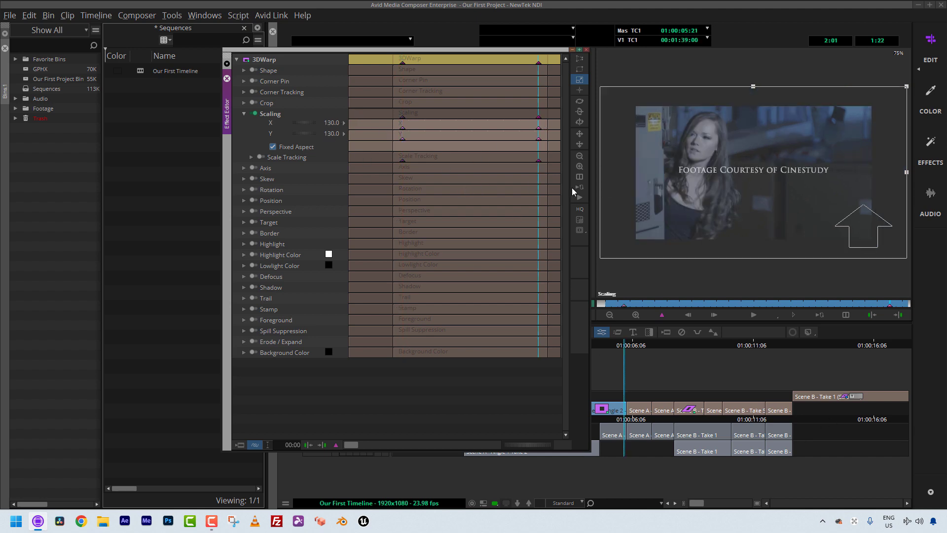
pyautogui.moveTo(560, 53); pyautogui.dragTo(549, 53)
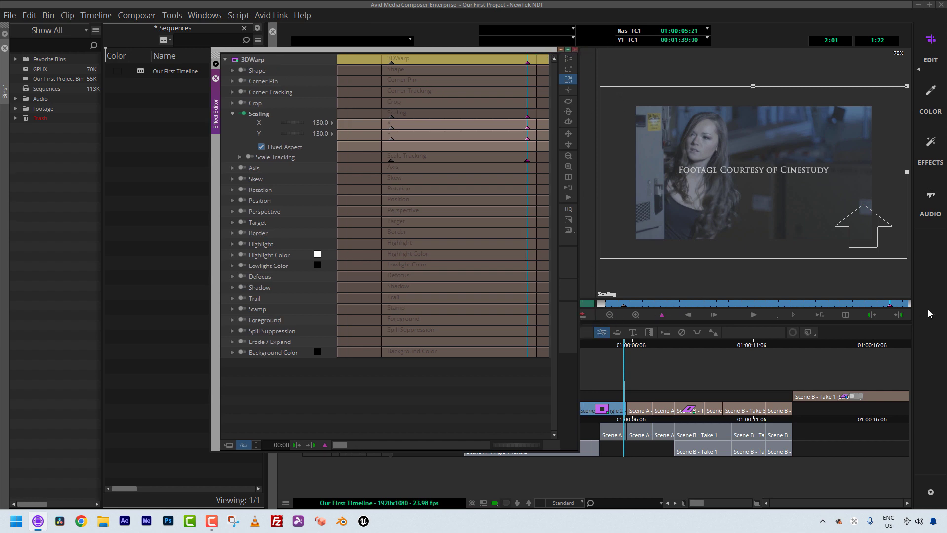
# Step: Move the first Scaling keyframe to 01:00:04:13 in the effect preview's position bar
pyautogui.click(655, 303)
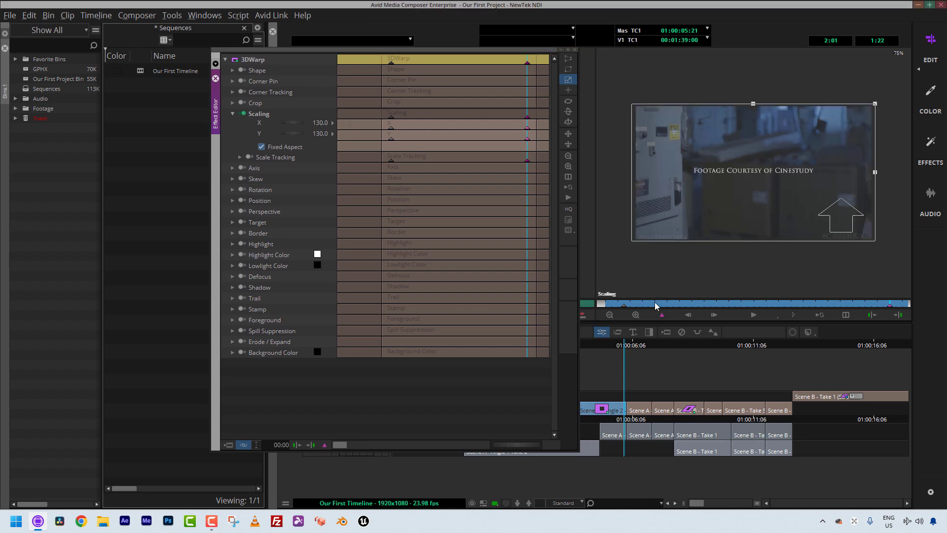
pyautogui.click(625, 306)
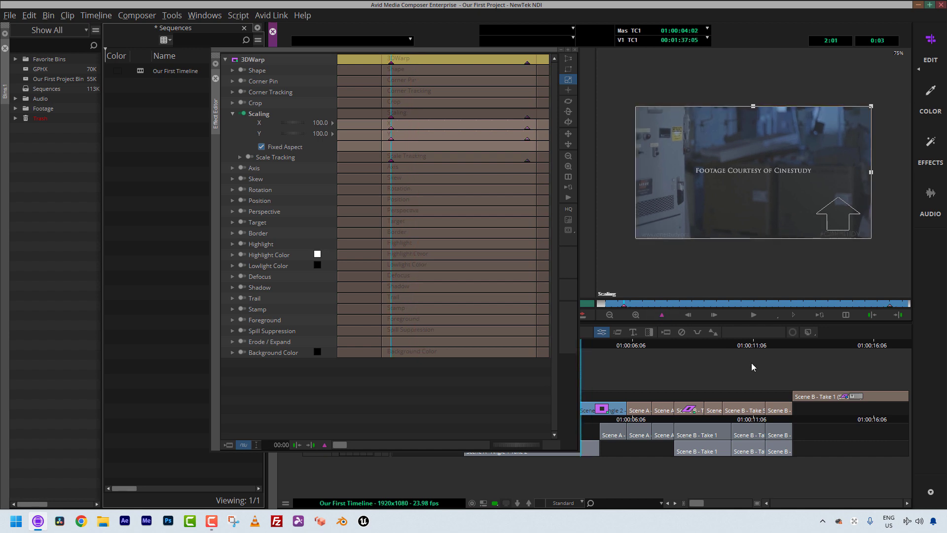
pyautogui.click(625, 304)
pyautogui.click(636, 306)
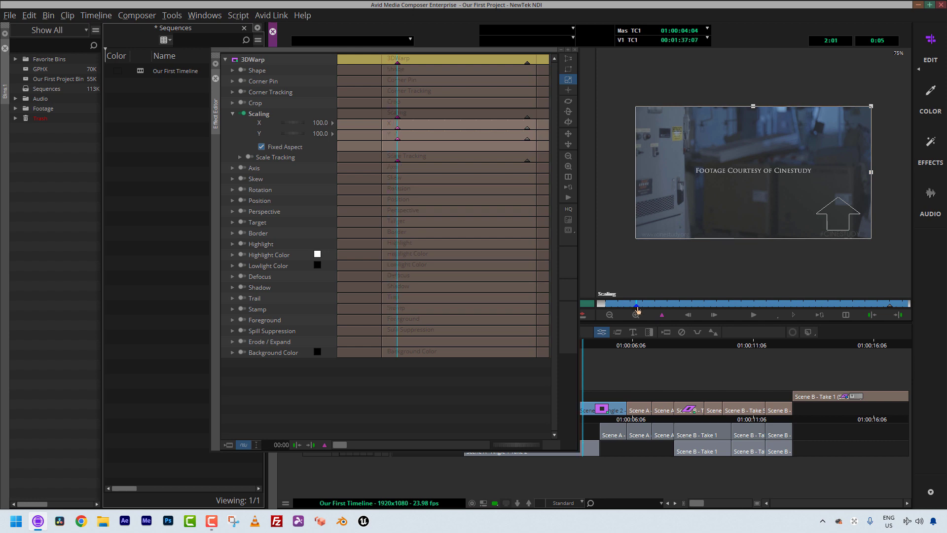
pyautogui.moveTo(636, 308); pyautogui.dragTo(692, 304)
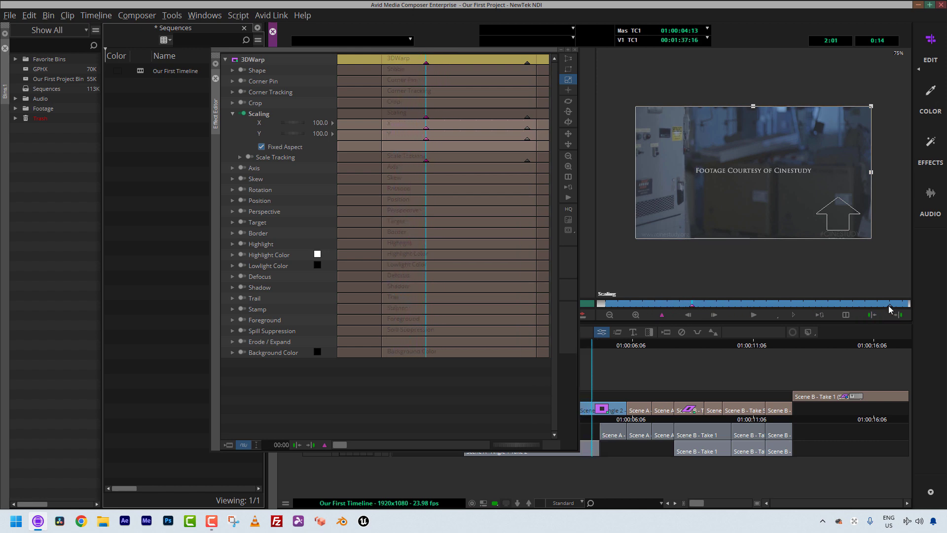
# Step: Move the last Scaling keyframe to 01:00:05:11 and shift both keyframes together until the first sits at 01:00:04:16
pyautogui.click(890, 306)
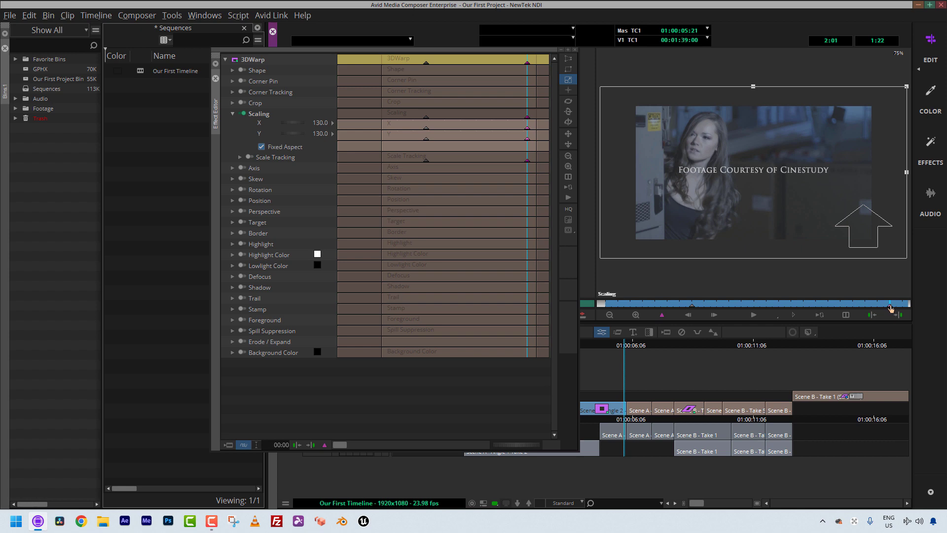
pyautogui.moveTo(890, 308); pyautogui.dragTo(827, 302)
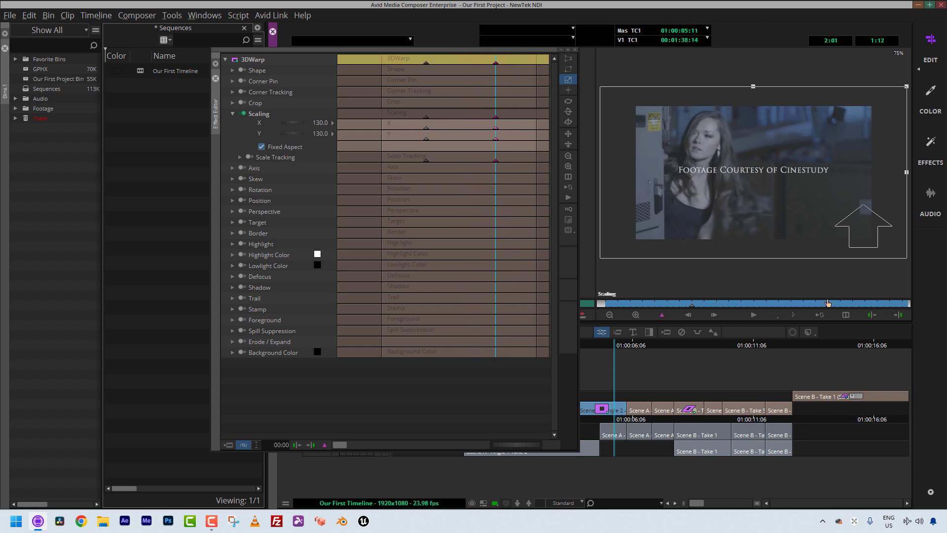
pyautogui.click(692, 314)
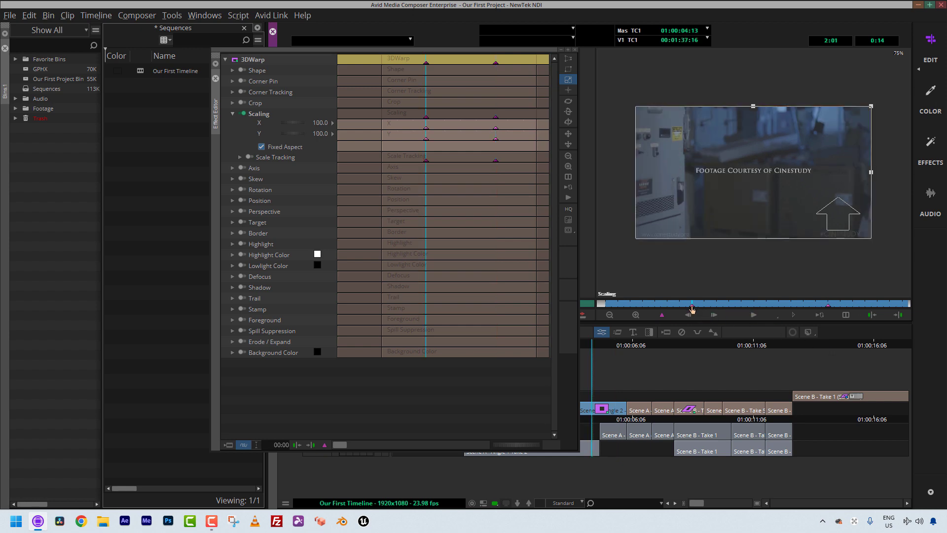
pyautogui.moveTo(692, 309); pyautogui.dragTo(717, 298)
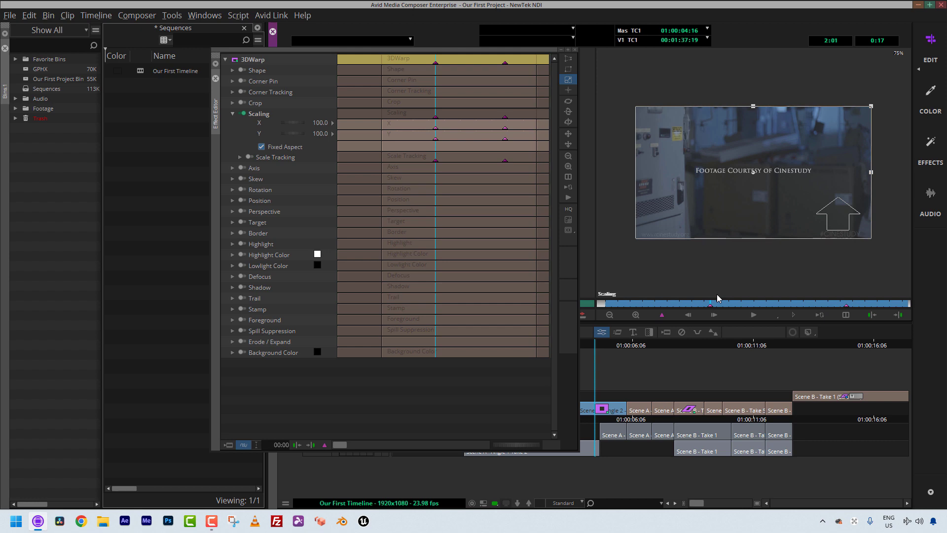